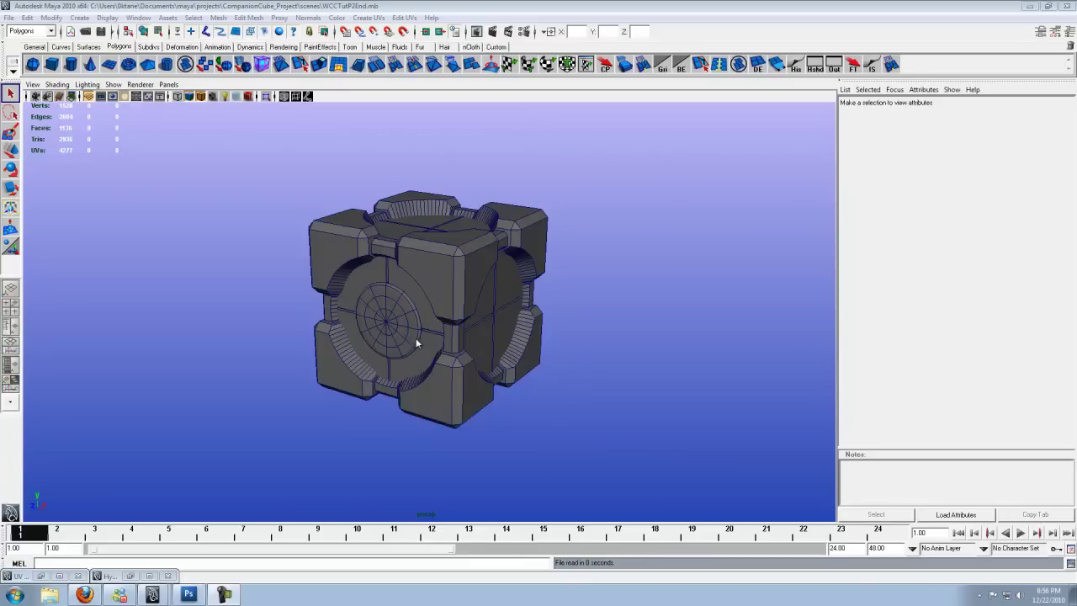
- Orbit around the cube back to the front and select the round emblem disc
{"action": "left_click_drag", "start_coordinate": [415, 337], "coordinate": [465, 296], "text": "alt"}
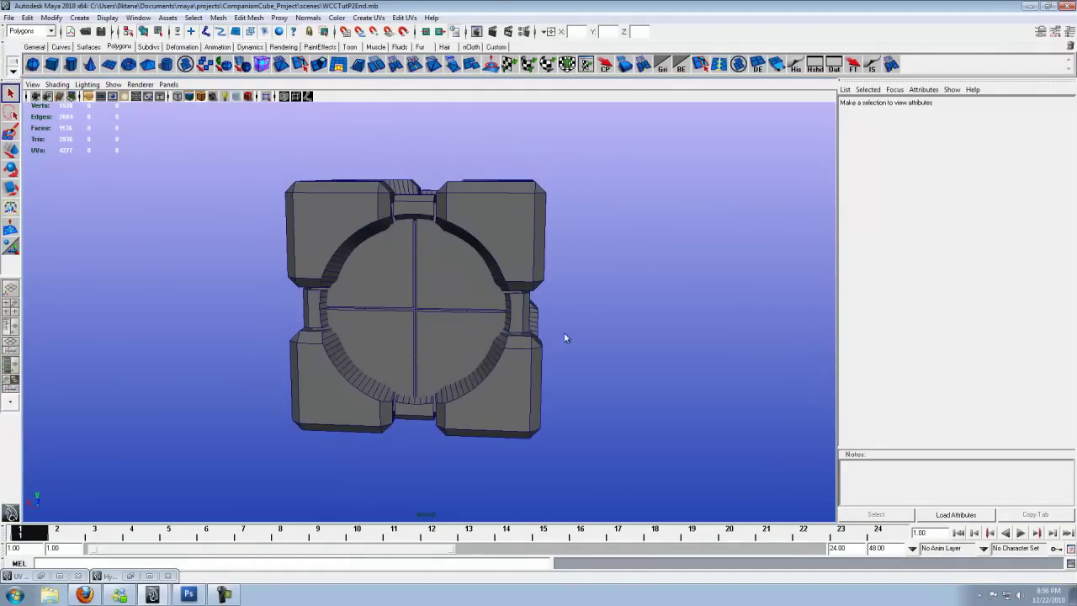
{"action": "left_click_drag", "start_coordinate": [564, 337], "coordinate": [519, 307], "text": "alt"}
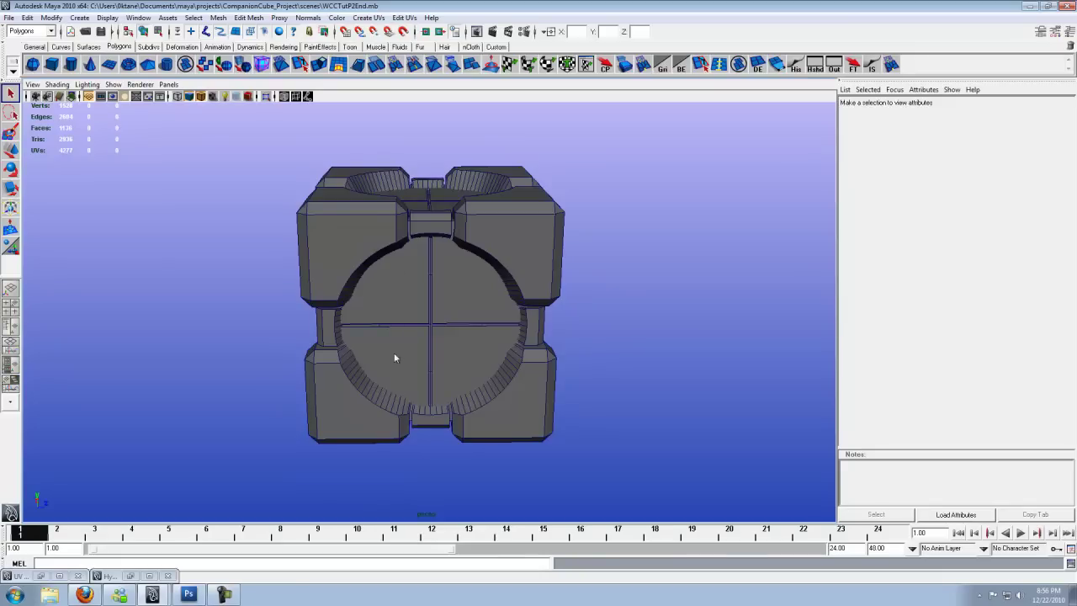
{"action": "left_click_drag", "start_coordinate": [394, 358], "coordinate": [553, 372], "text": "alt"}
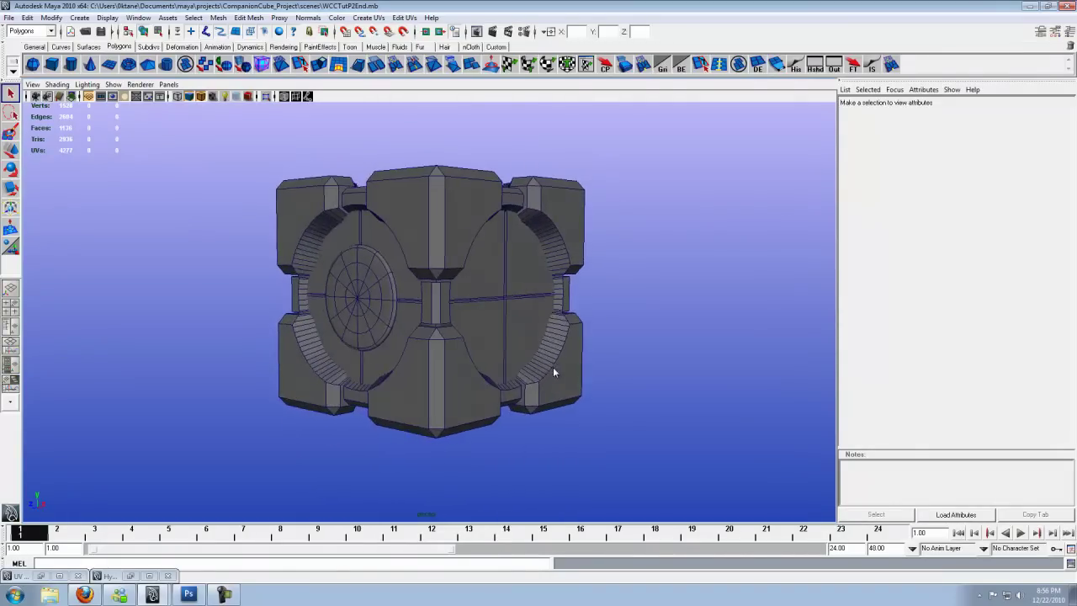
{"action": "left_click_drag", "start_coordinate": [323, 327], "coordinate": [495, 343], "text": "alt"}
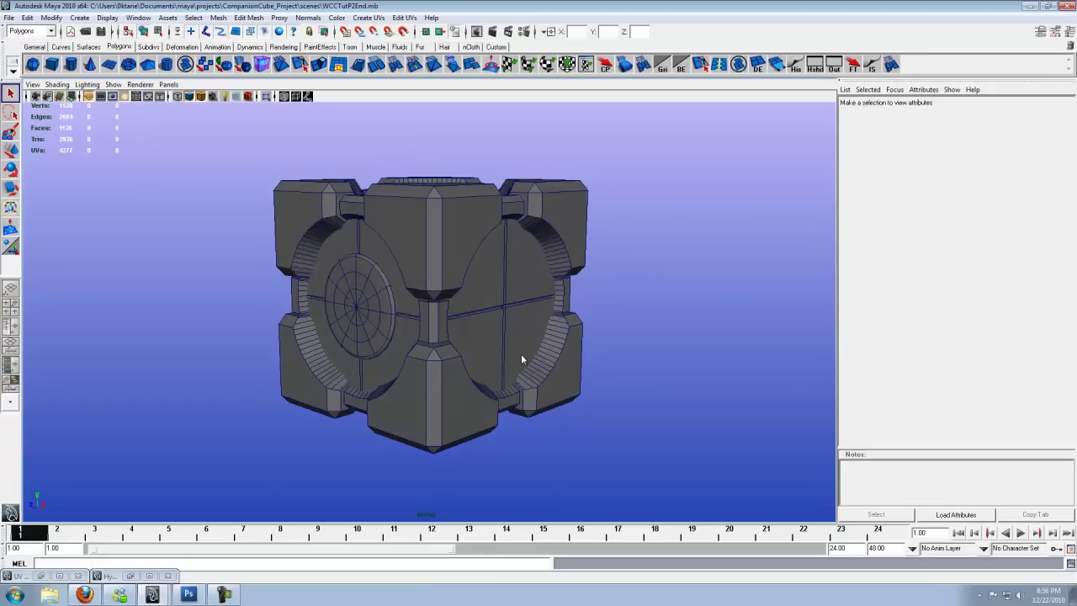
{"action": "left_click_drag", "start_coordinate": [548, 350], "coordinate": [398, 337], "text": "alt"}
{"action": "left_click", "coordinate": [441, 327]}
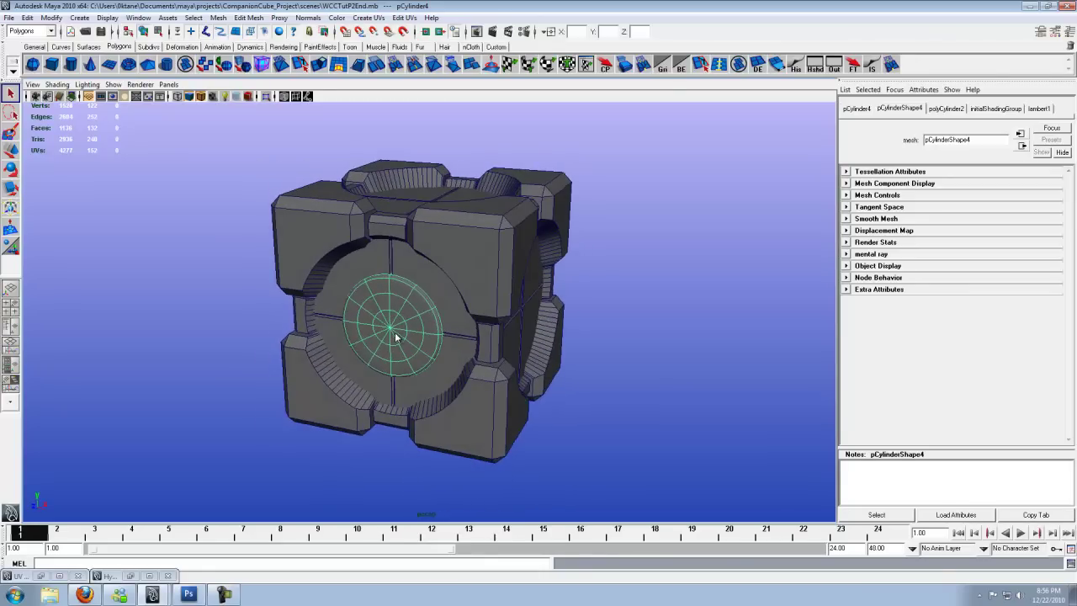
- Apply Automatic Mapping to the emblem disc with Planes set to 6
{"action": "left_click", "coordinate": [368, 17]}
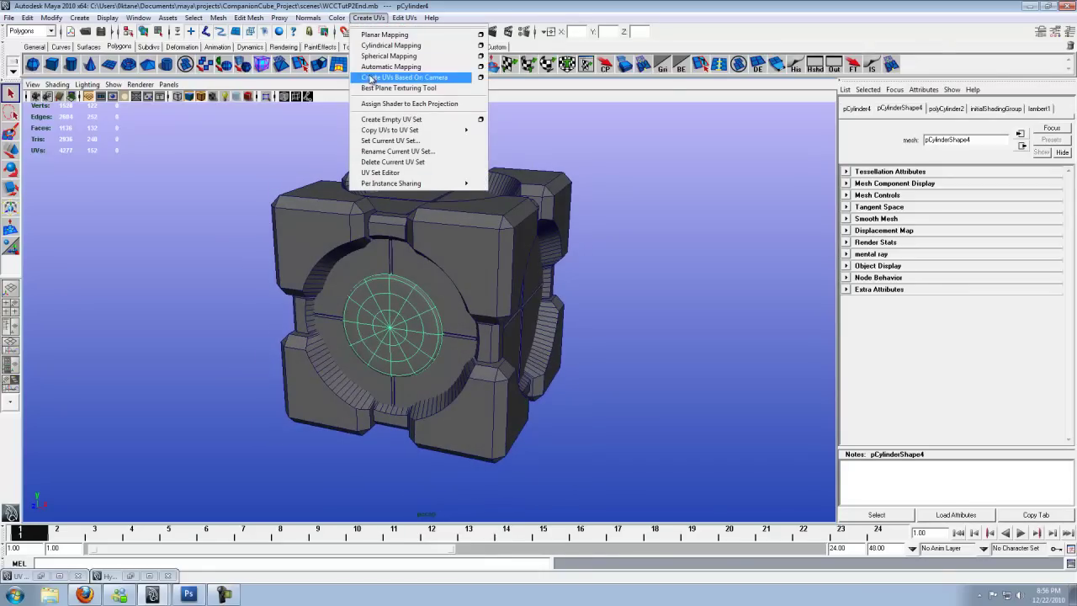
{"action": "left_click", "coordinate": [481, 67]}
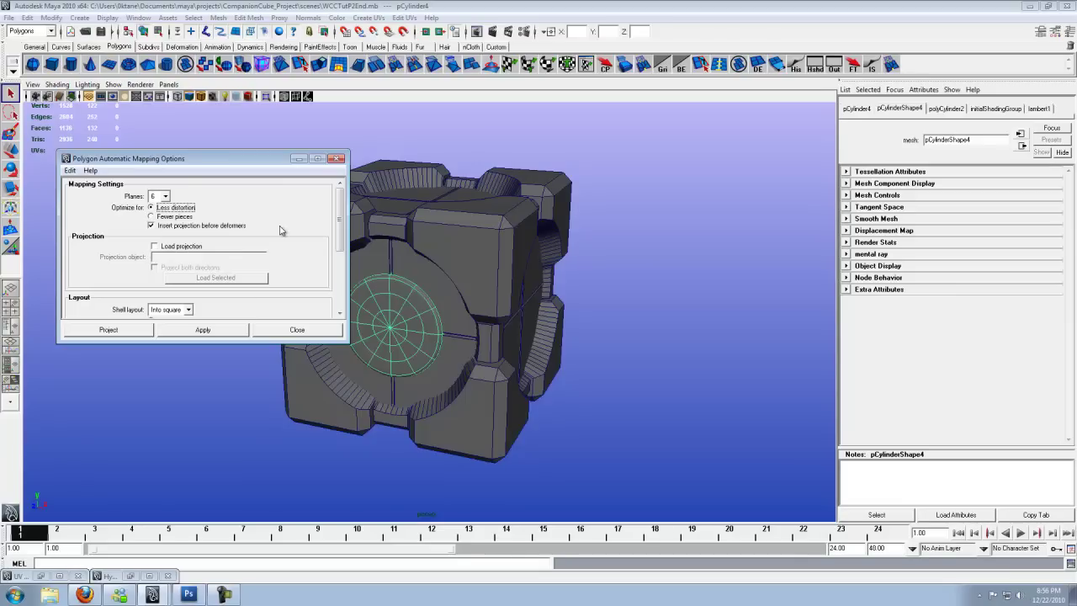
{"action": "scroll", "coordinate": [291, 243], "scroll_direction": "down", "scroll_amount": 3}
{"action": "scroll", "coordinate": [292, 243], "scroll_direction": "up", "scroll_amount": 4}
{"action": "left_click_drag", "start_coordinate": [339, 221], "coordinate": [338, 289]}
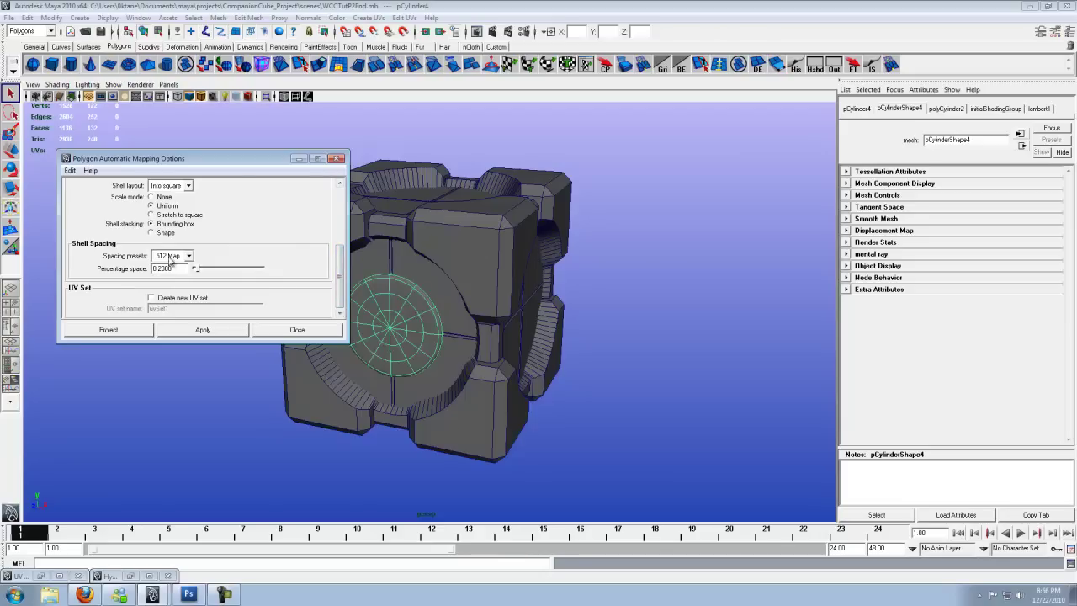
{"action": "left_click", "coordinate": [110, 329]}
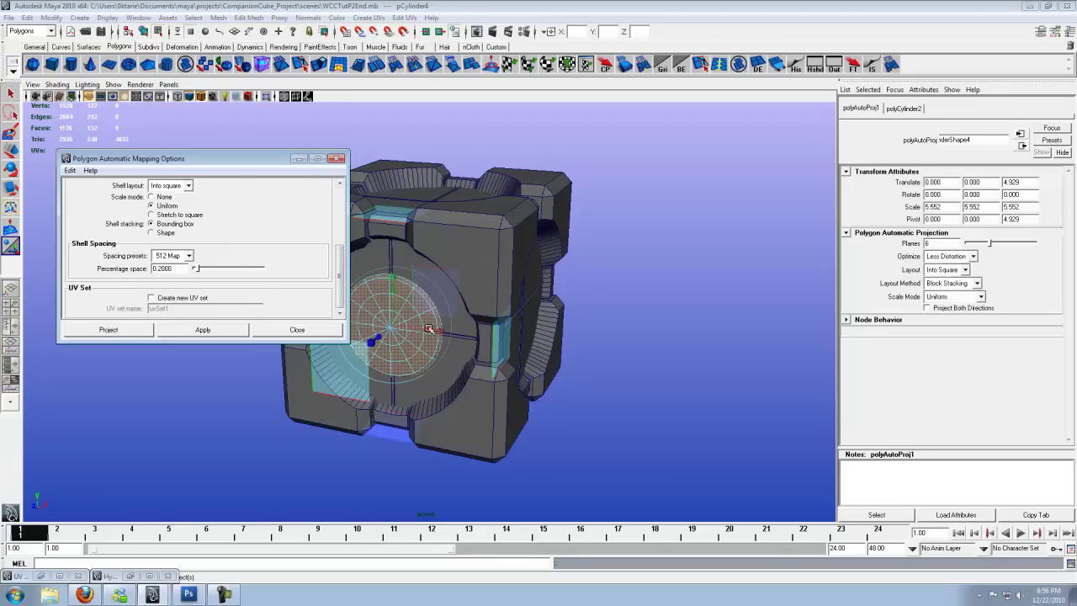
{"action": "mouse_move", "coordinate": [408, 315]}
{"action": "left_mouse_down", "text": "alt"}
{"action": "mouse_move", "coordinate": [446, 316]}
{"action": "mouse_move", "coordinate": [404, 317]}
{"action": "left_mouse_up", "text": "alt"}
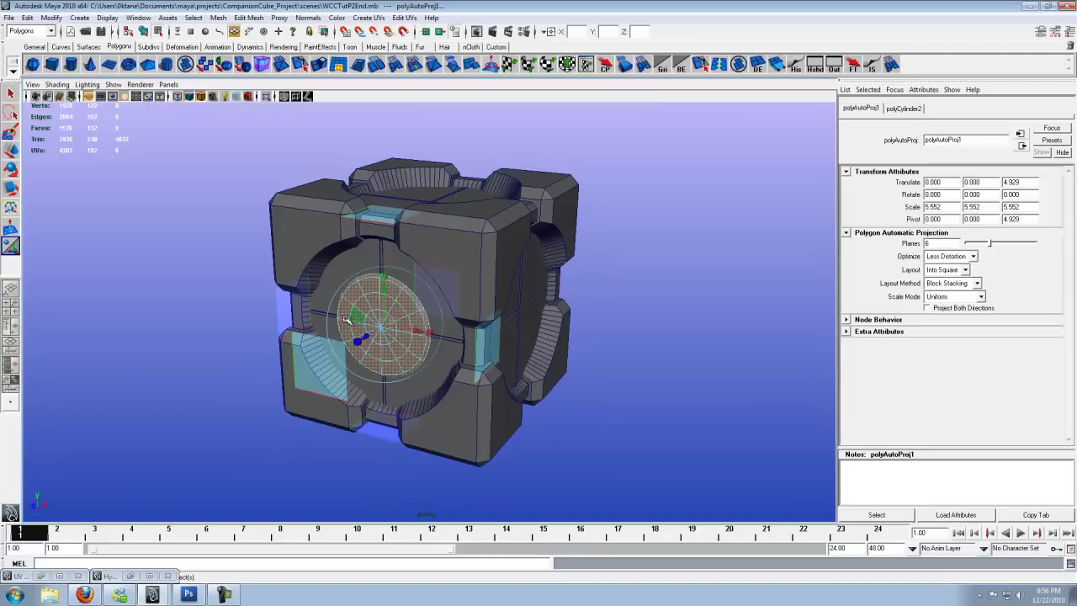
- Open the UV Texture Editor and convert a wedge of the disc's faces to UVs
{"action": "left_click", "coordinate": [403, 19]}
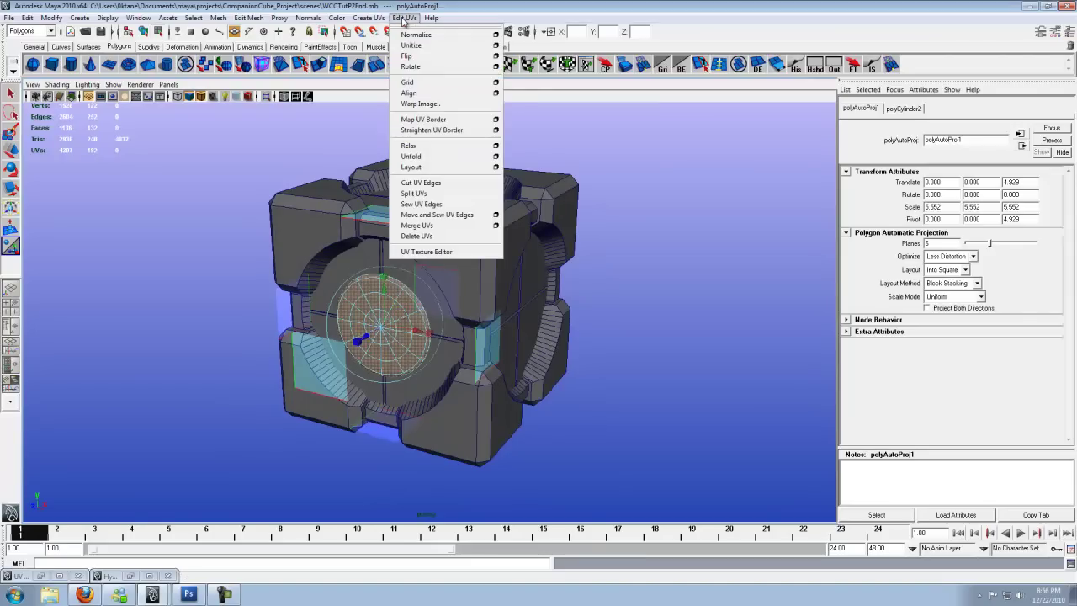
{"action": "left_click", "coordinate": [425, 253]}
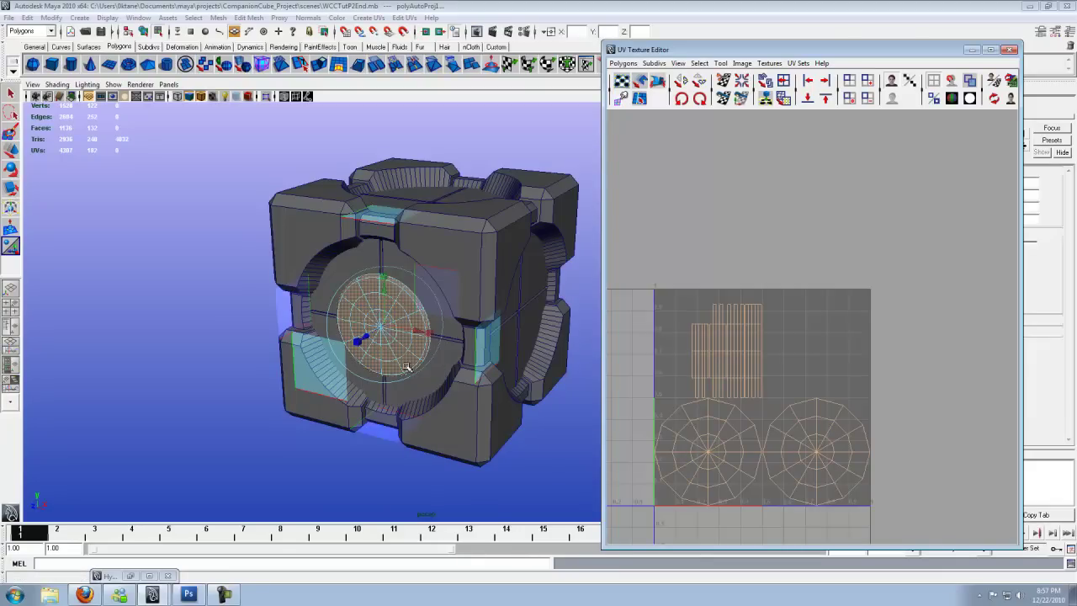
{"action": "left_click", "coordinate": [817, 441]}
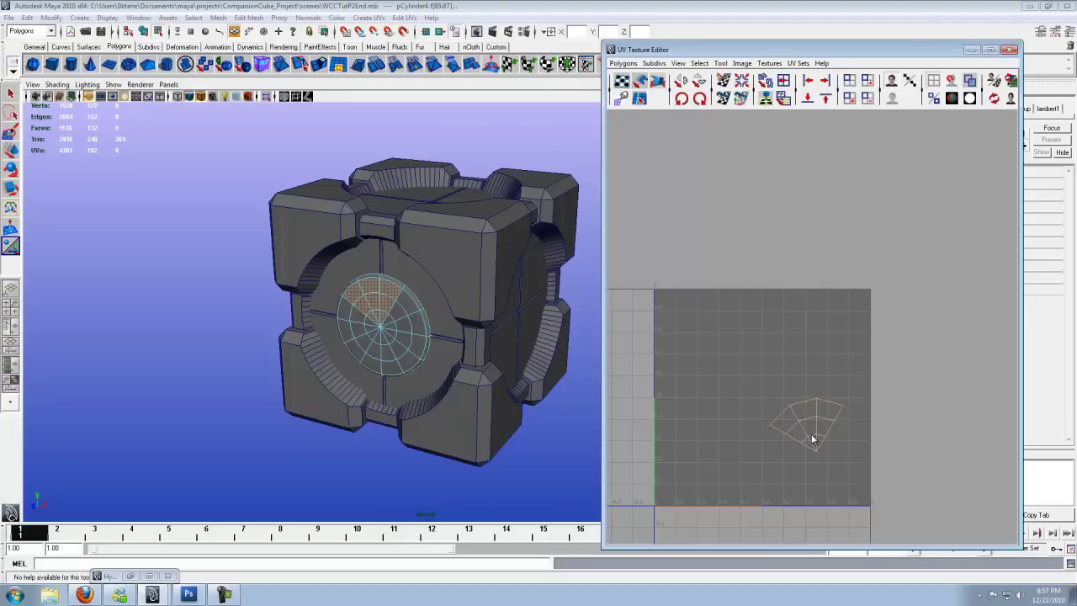
{"action": "key", "text": "ctrl+F12"}
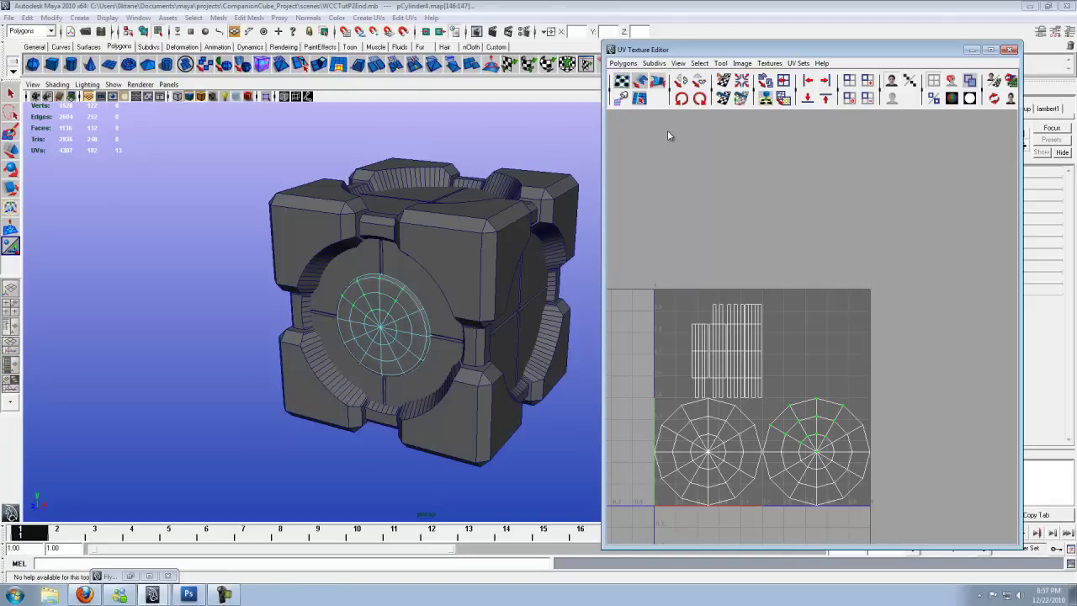
- Select the right circular UV shell and move it up-right outside the 0–1 square
{"action": "left_click", "coordinate": [700, 64]}
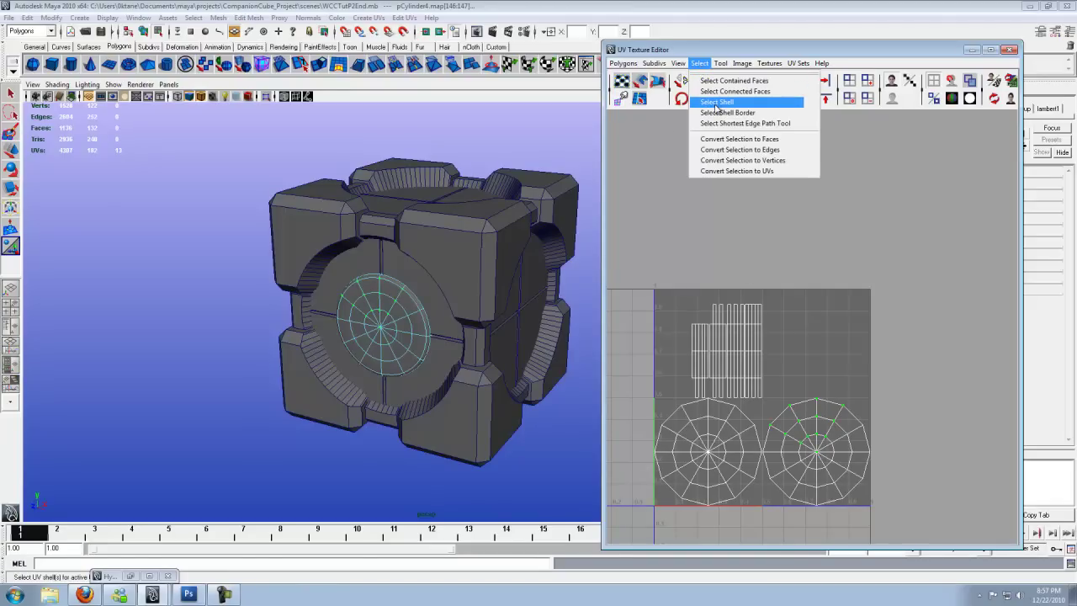
{"action": "left_click", "coordinate": [716, 103]}
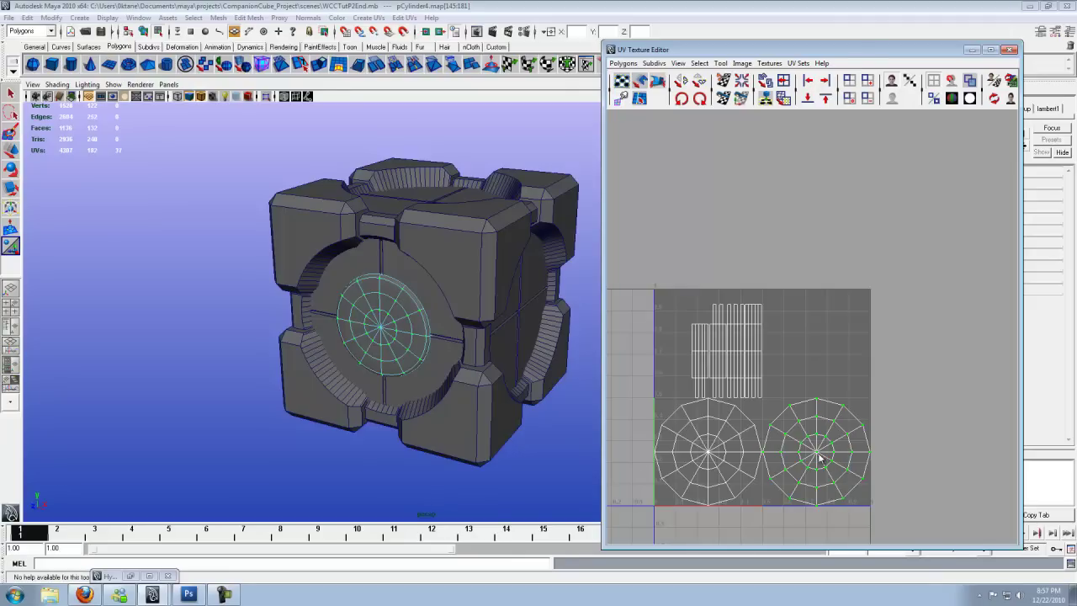
{"action": "key", "text": "w"}
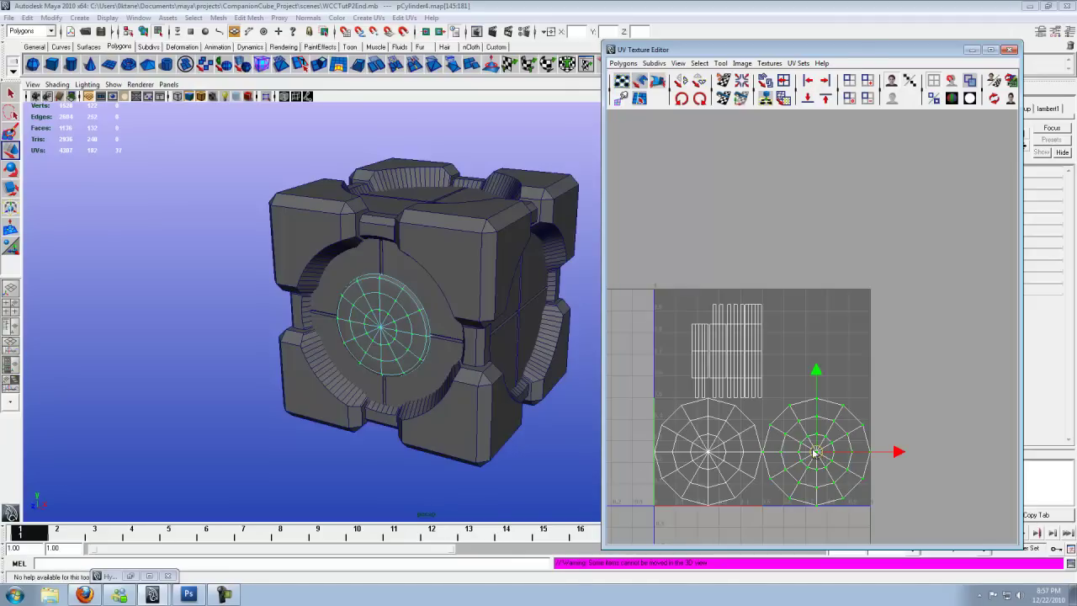
{"action": "left_click_drag", "start_coordinate": [817, 452], "coordinate": [941, 221]}
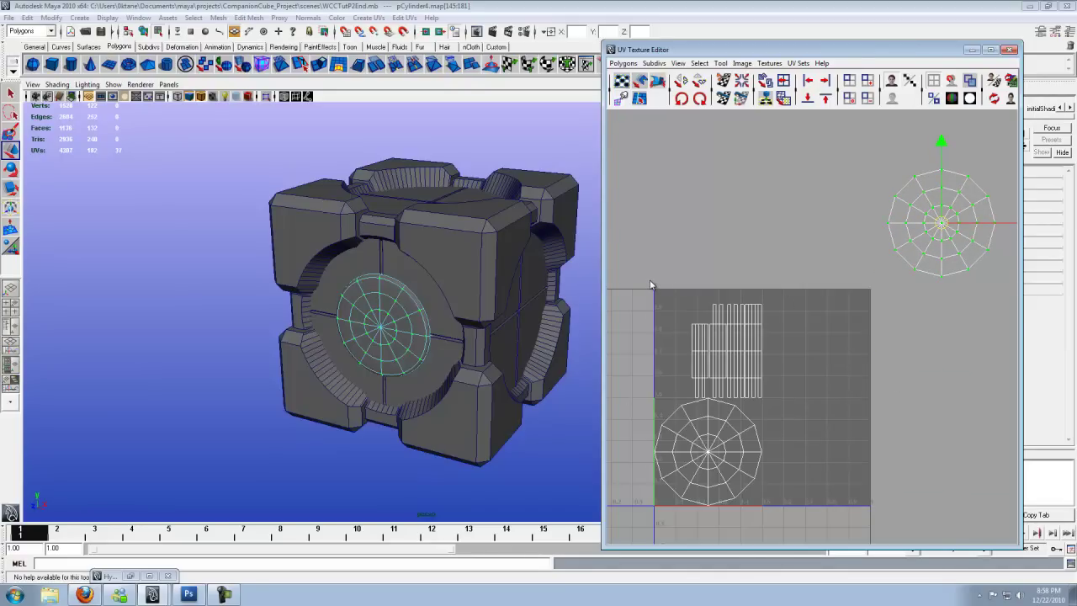
- Scale the remaining disc and strip UVs down and move them to the UV origin corner
{"action": "left_click_drag", "start_coordinate": [637, 296], "coordinate": [791, 526]}
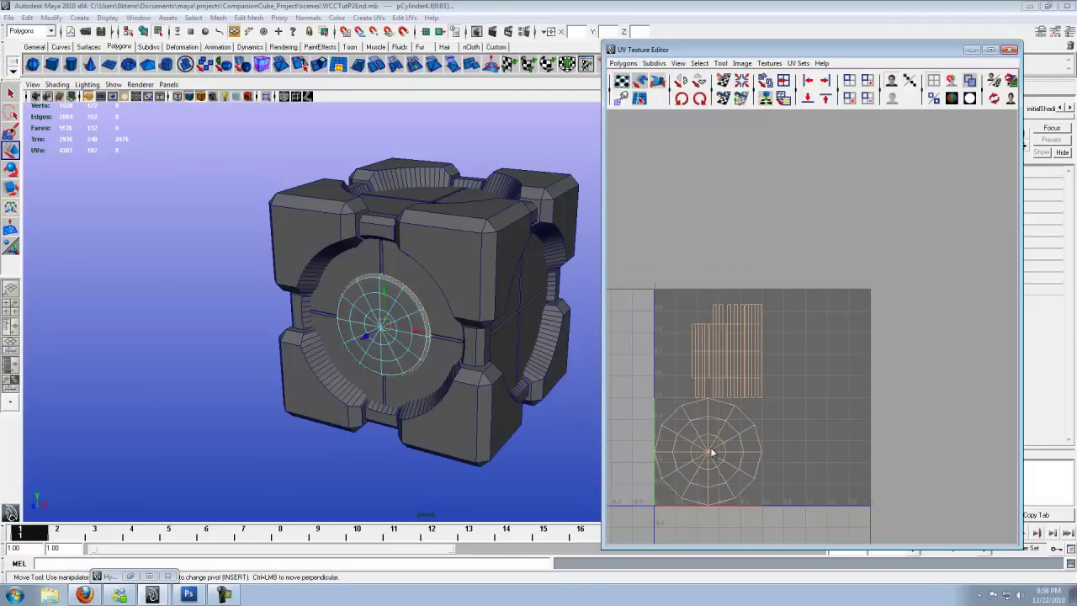
{"action": "key", "text": "ctrl+F12"}
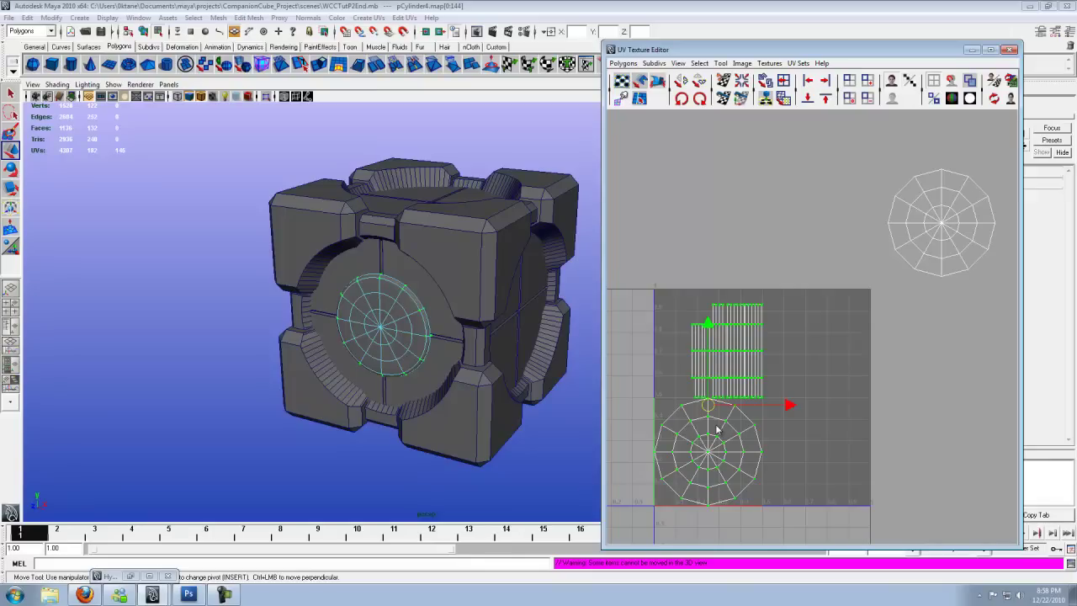
{"action": "key", "text": "r"}
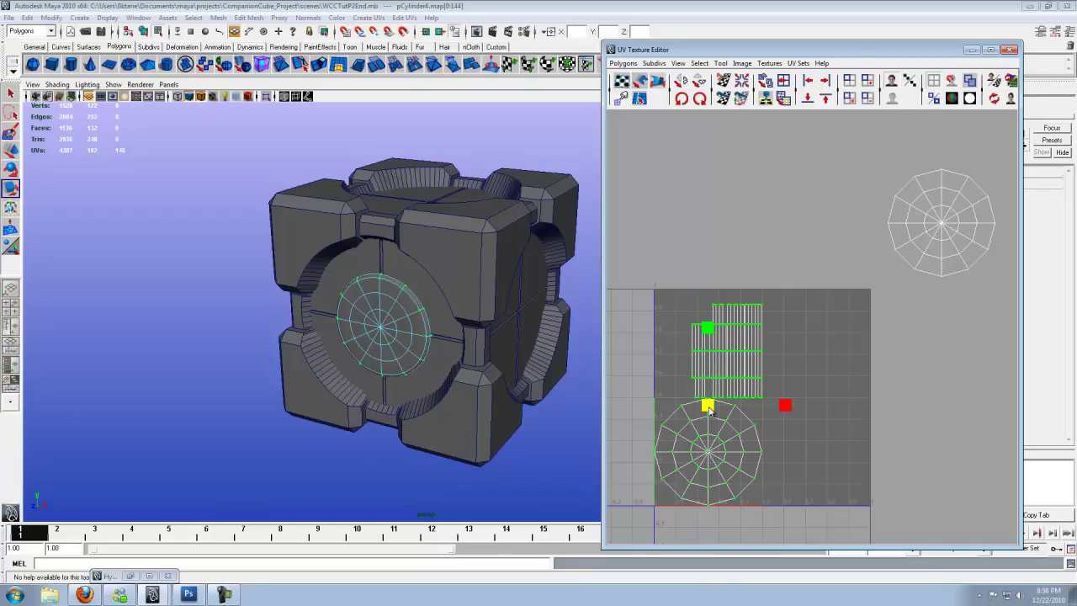
{"action": "left_click_drag", "start_coordinate": [709, 409], "coordinate": [649, 471]}
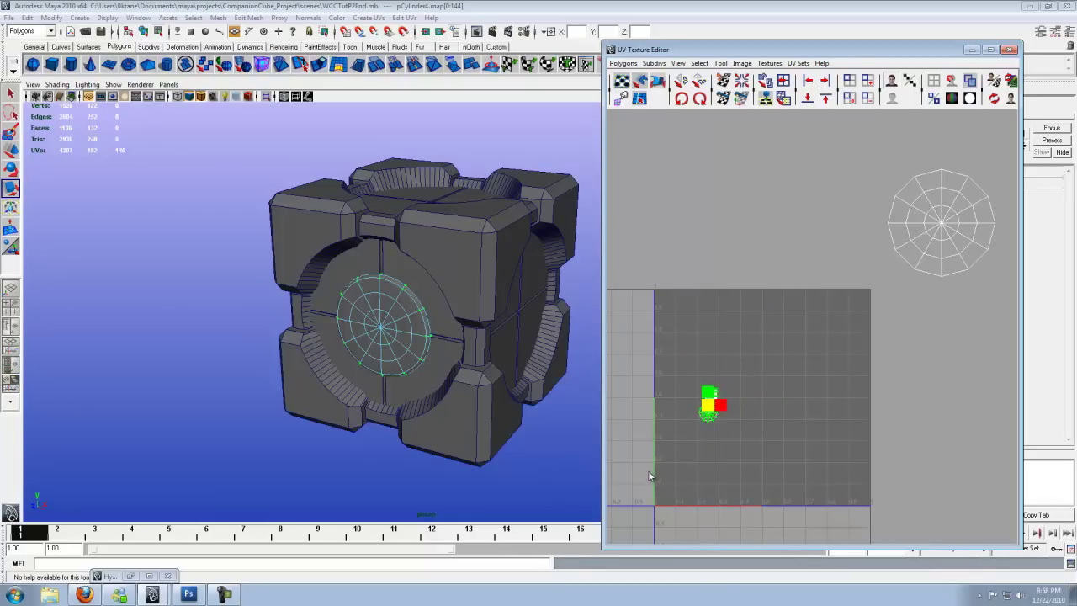
{"action": "key", "text": "w"}
{"action": "left_click_drag", "start_coordinate": [700, 418], "coordinate": [666, 490]}
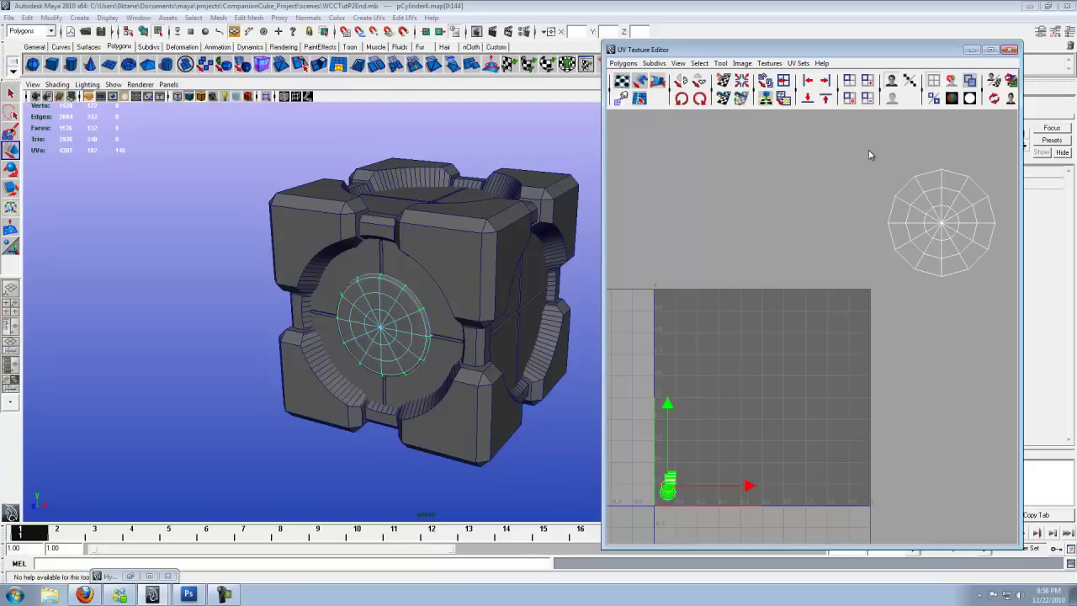
- Move the outside round shell into the 0–1 tile and scale it up to fill it
{"action": "left_click_drag", "start_coordinate": [998, 310], "coordinate": [998, 310]}
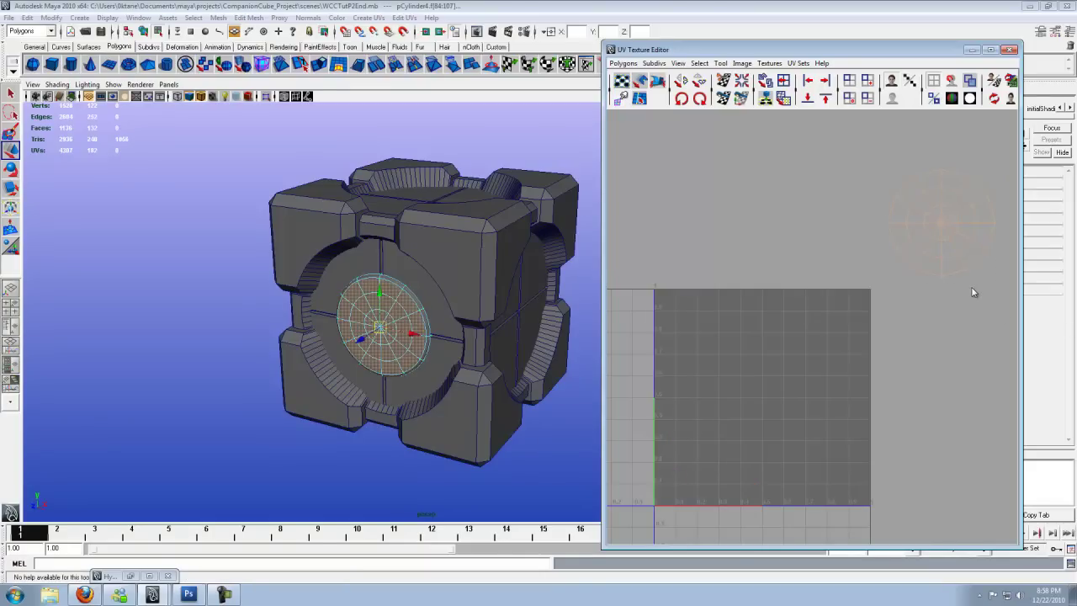
{"action": "key", "text": "ctrl+F11"}
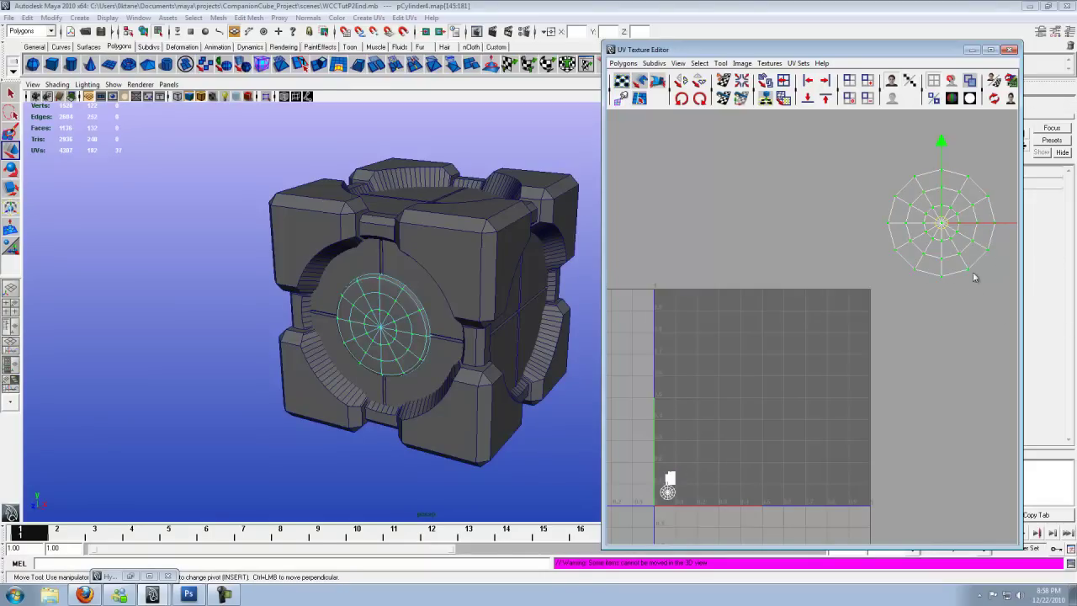
{"action": "left_click_drag", "start_coordinate": [925, 246], "coordinate": [836, 371]}
{"action": "key", "text": "r"}
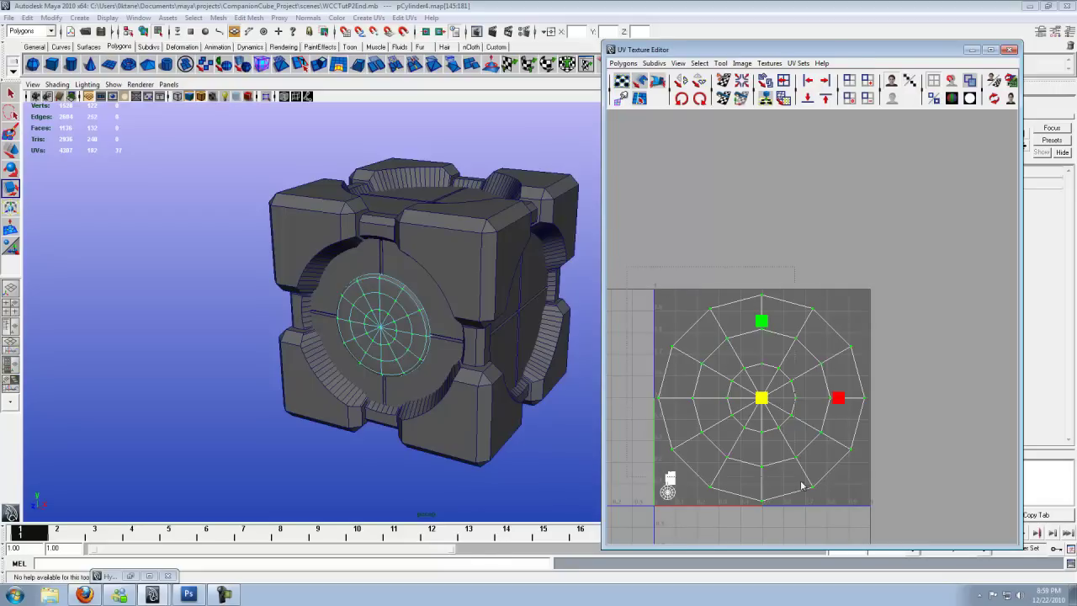
{"action": "left_click_drag", "start_coordinate": [802, 485], "coordinate": [896, 531]}
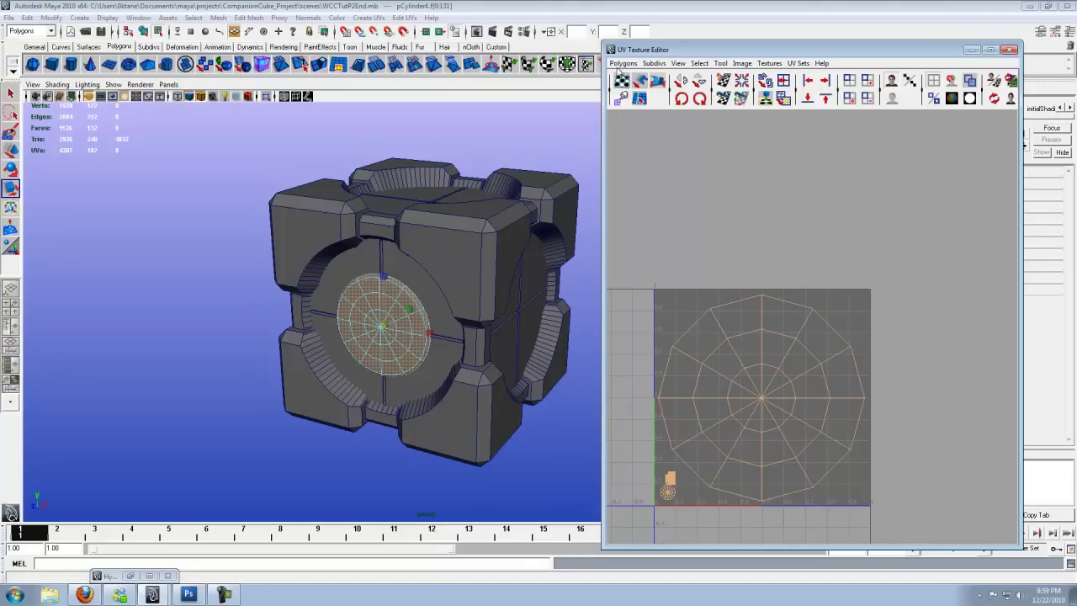
- Export a 2048×2048 Targa UV snapshot named heart03UVUV and close the UV Texture Editor
{"action": "left_click", "coordinate": [624, 64]}
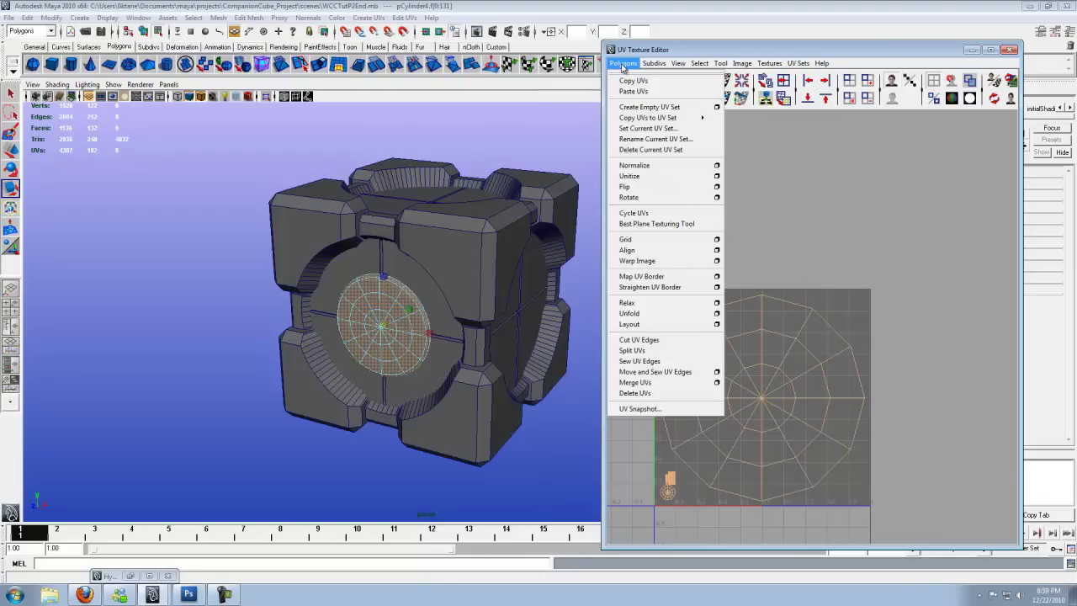
{"action": "left_click", "coordinate": [645, 410]}
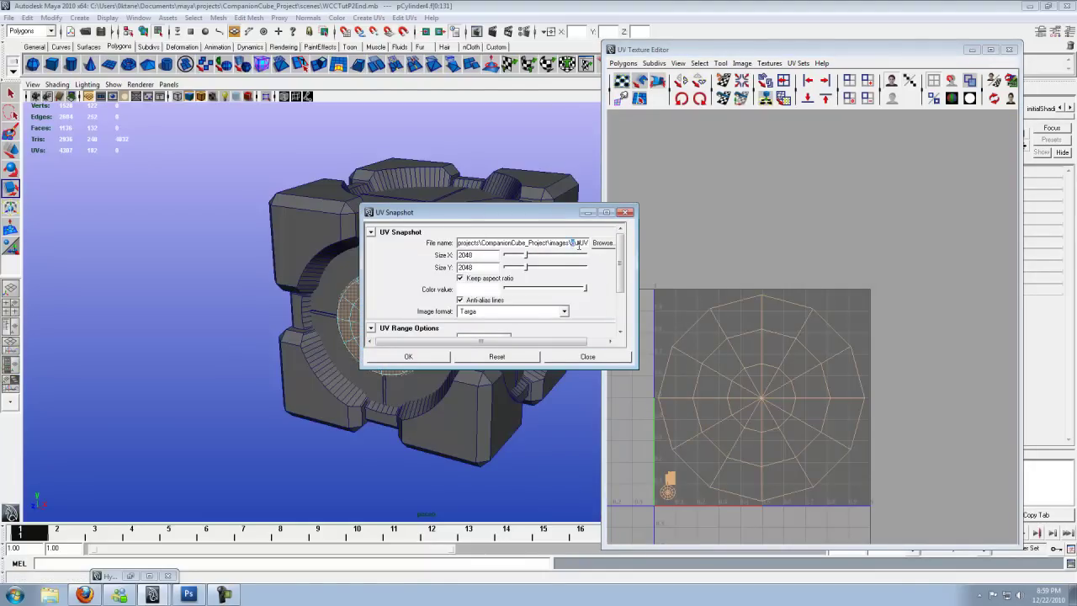
{"action": "left_click_drag", "start_coordinate": [585, 244], "coordinate": [638, 245]}
{"action": "type", "text": "heart93UV"}
{"action": "left_click", "coordinate": [472, 255]}
{"action": "mouse_move", "coordinate": [620, 268]}
{"action": "left_mouse_down"}
{"action": "mouse_move", "coordinate": [621, 305]}
{"action": "mouse_move", "coordinate": [619, 259]}
{"action": "left_mouse_up"}
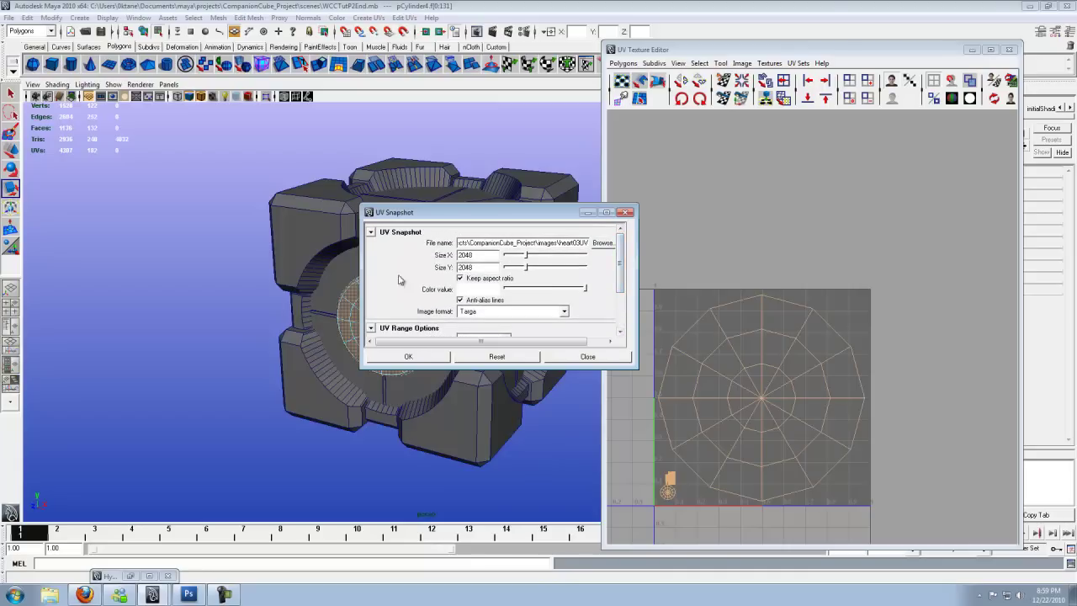
{"action": "left_click", "coordinate": [408, 357]}
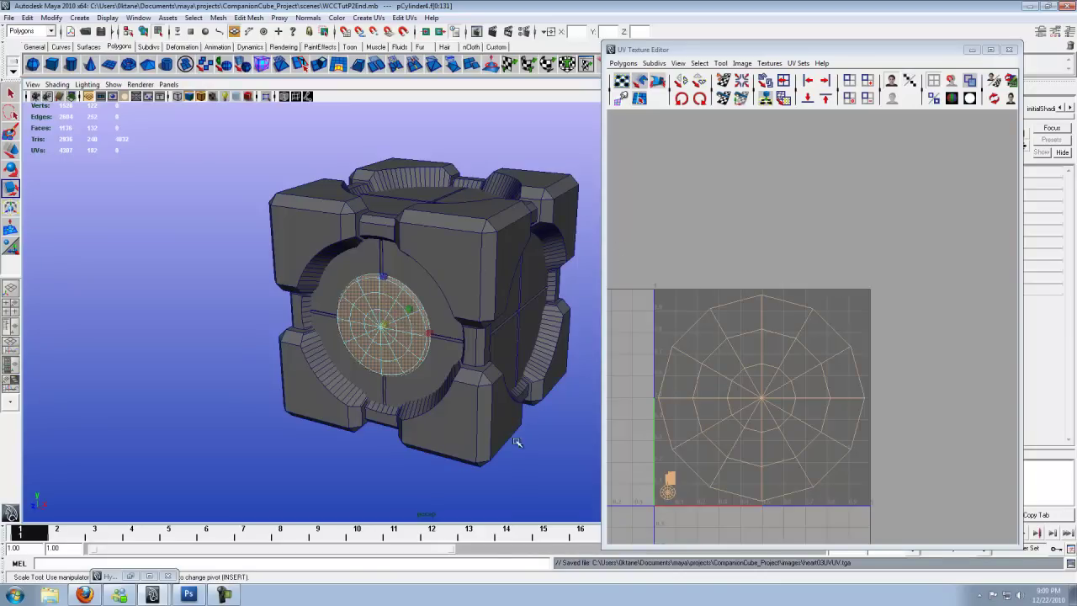
{"action": "left_click", "coordinate": [972, 50]}
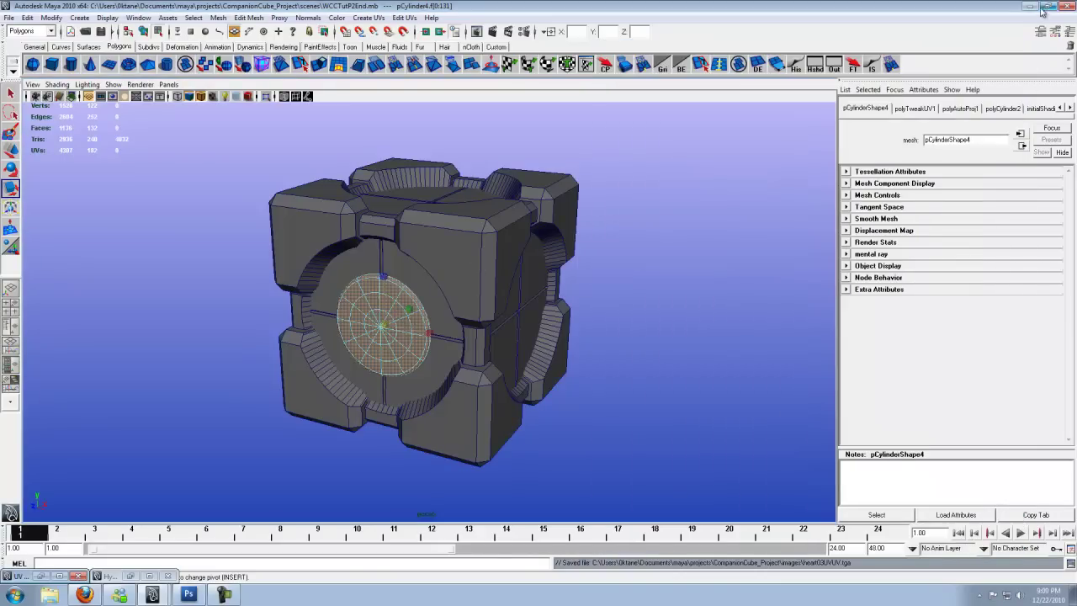
- Switch from Maya to Photoshop and open the heart03UVUV UV snapshot
{"action": "left_click", "coordinate": [1030, 6]}
{"action": "left_click", "coordinate": [188, 594]}
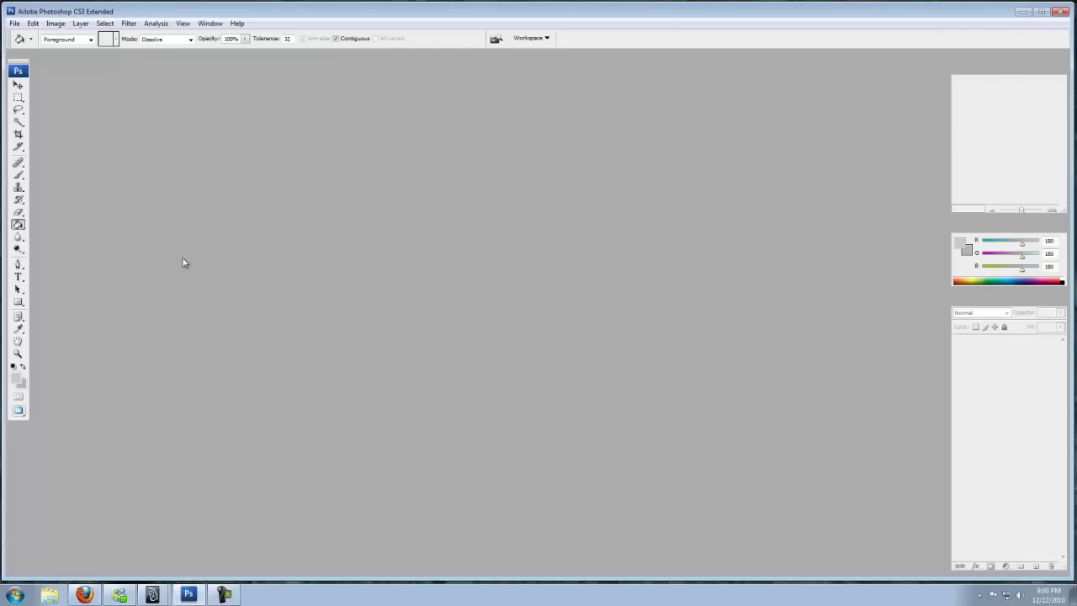
{"action": "left_click", "coordinate": [15, 22]}
{"action": "left_click", "coordinate": [28, 46]}
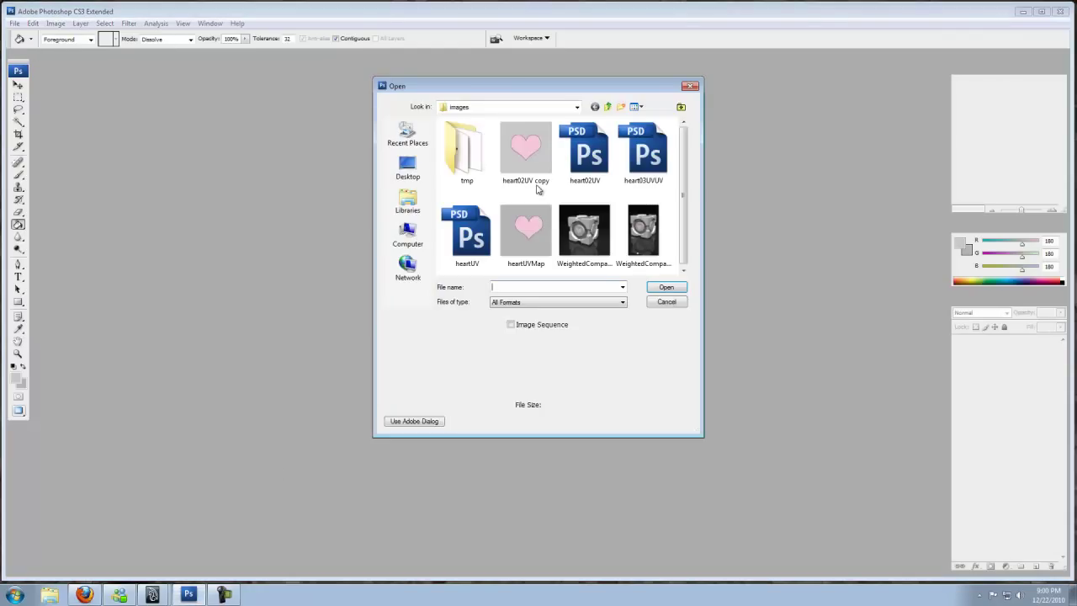
{"action": "left_click", "coordinate": [651, 163]}
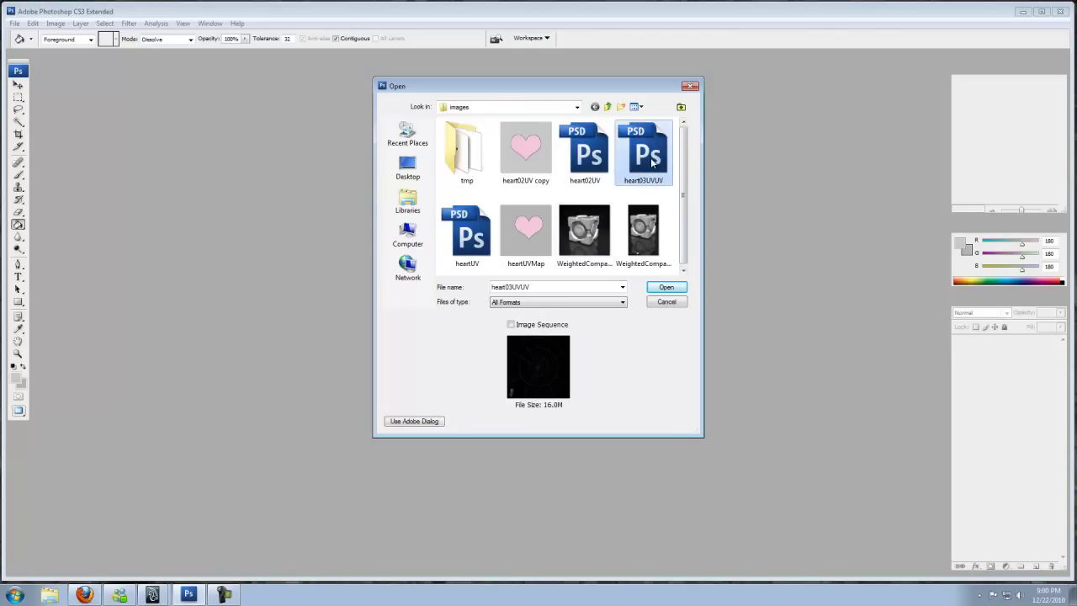
{"action": "left_click", "coordinate": [678, 289]}
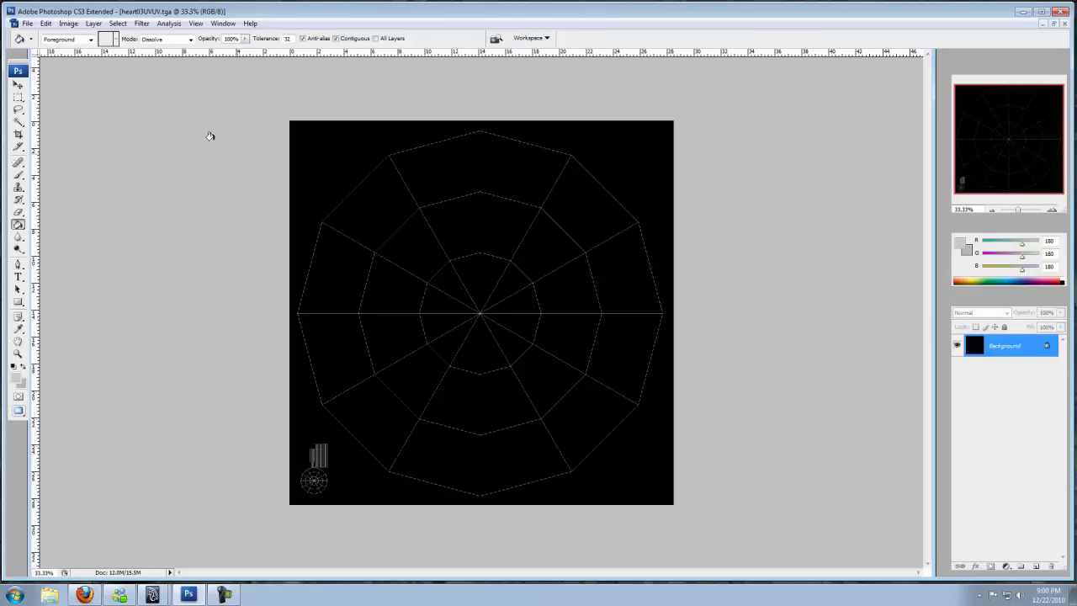
- Open companion_cube_sewing3 from the project's sourceimages folder
{"action": "left_click", "coordinate": [29, 26]}
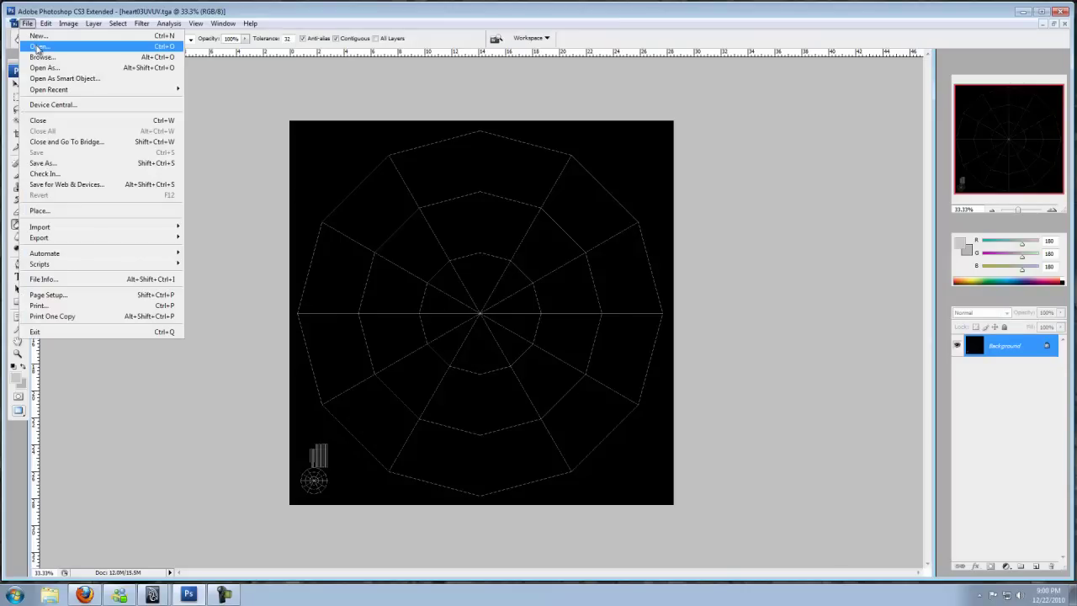
{"action": "left_click", "coordinate": [37, 48]}
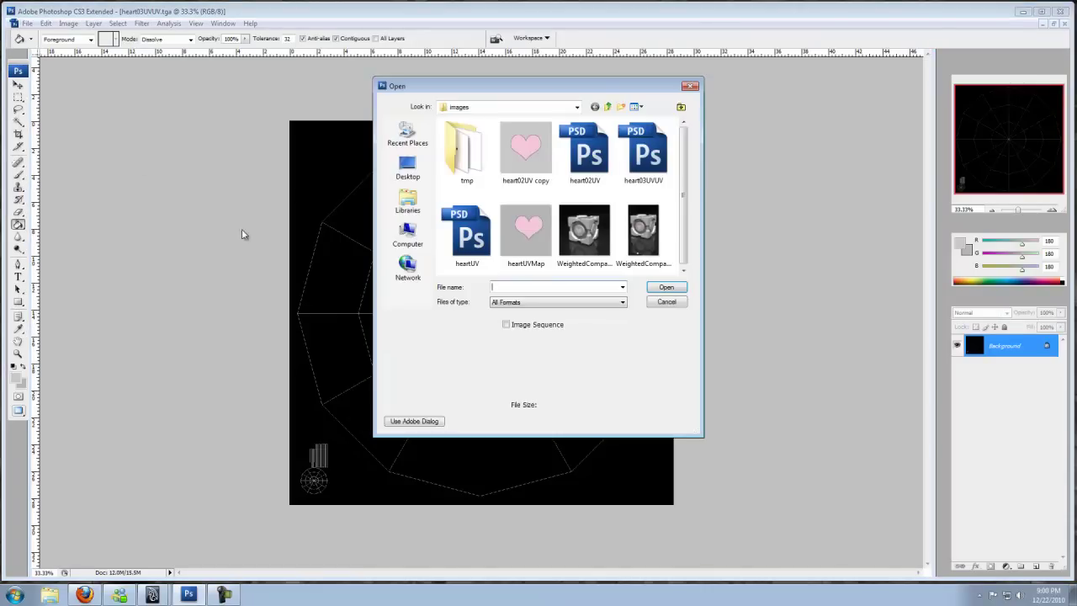
{"action": "left_click", "coordinate": [608, 107]}
{"action": "double_click", "coordinate": [488, 263]}
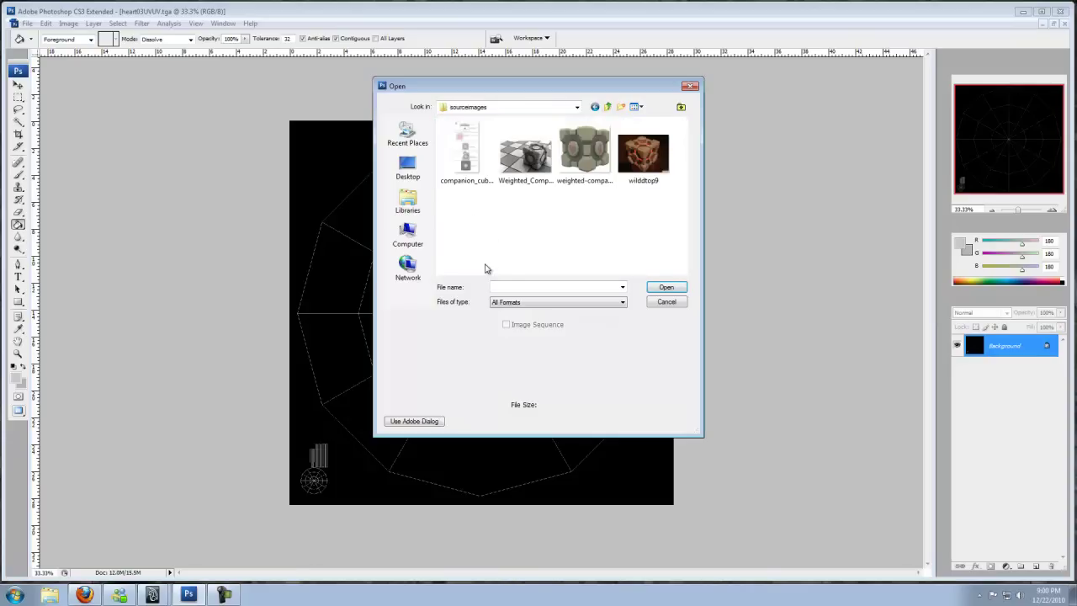
{"action": "left_click", "coordinate": [461, 164]}
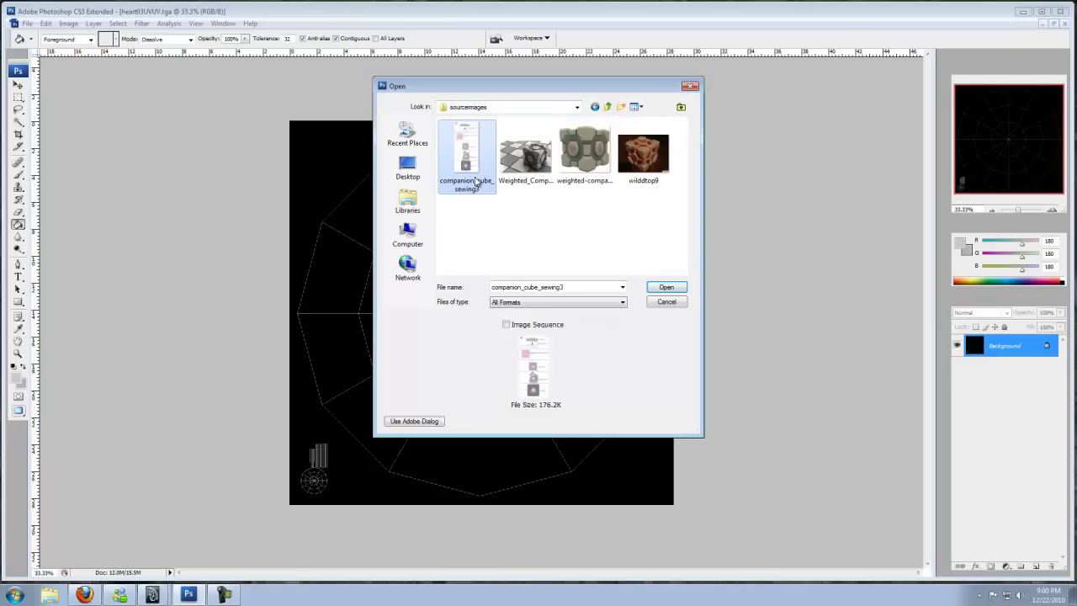
{"action": "left_click", "coordinate": [666, 287]}
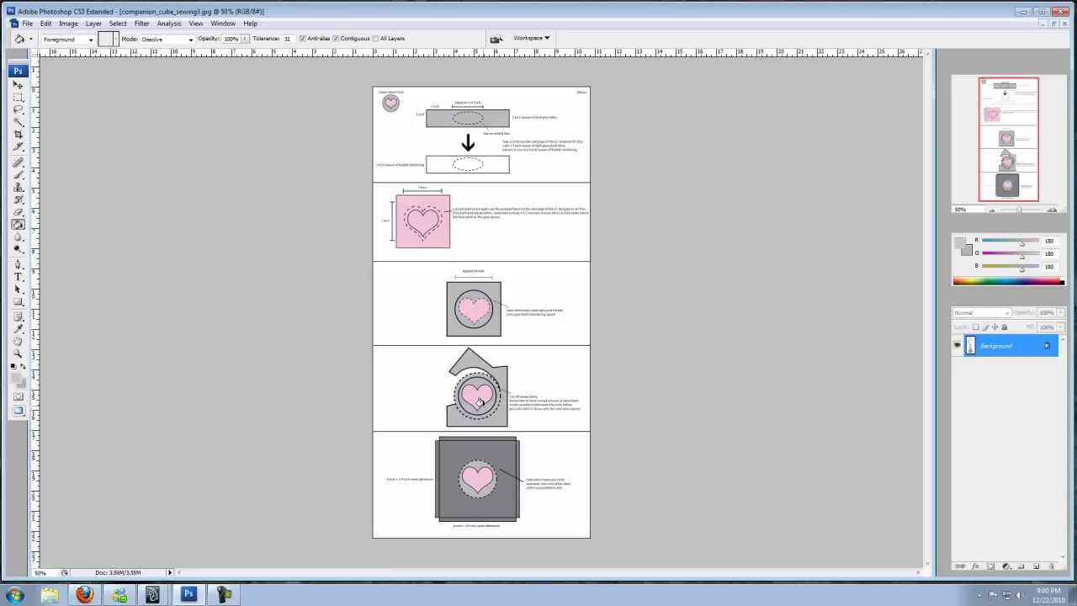
- Select the pink heart on the sewing sheet with the Magic Wand
{"action": "left_click", "coordinate": [17, 123]}
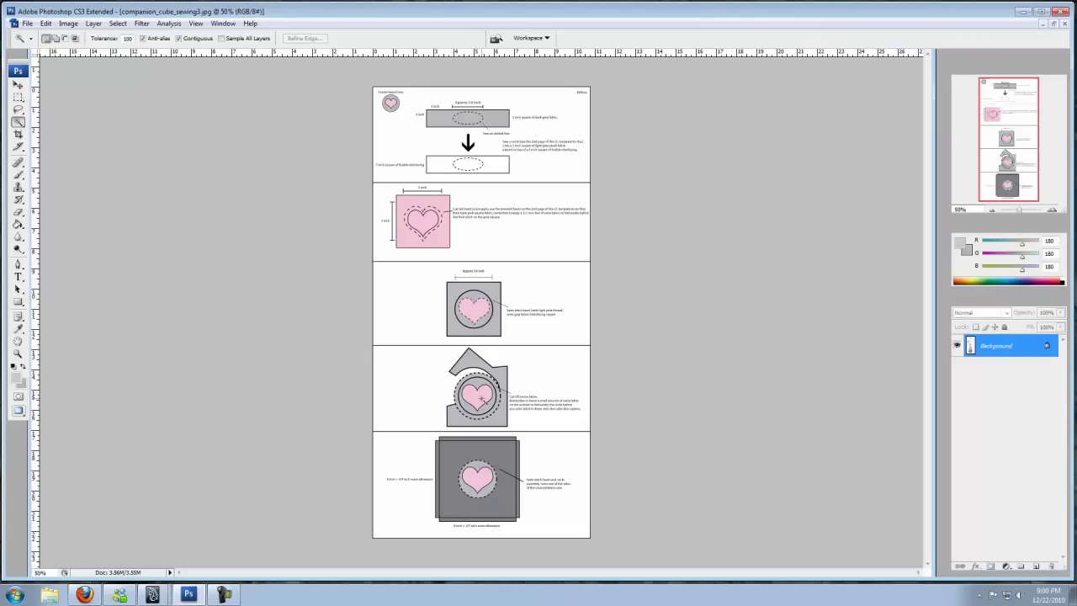
{"action": "left_click", "coordinate": [481, 399]}
- Drag the selected heart onto the heart03UVUV.tga document as a new layer
{"action": "left_click", "coordinate": [223, 23]}
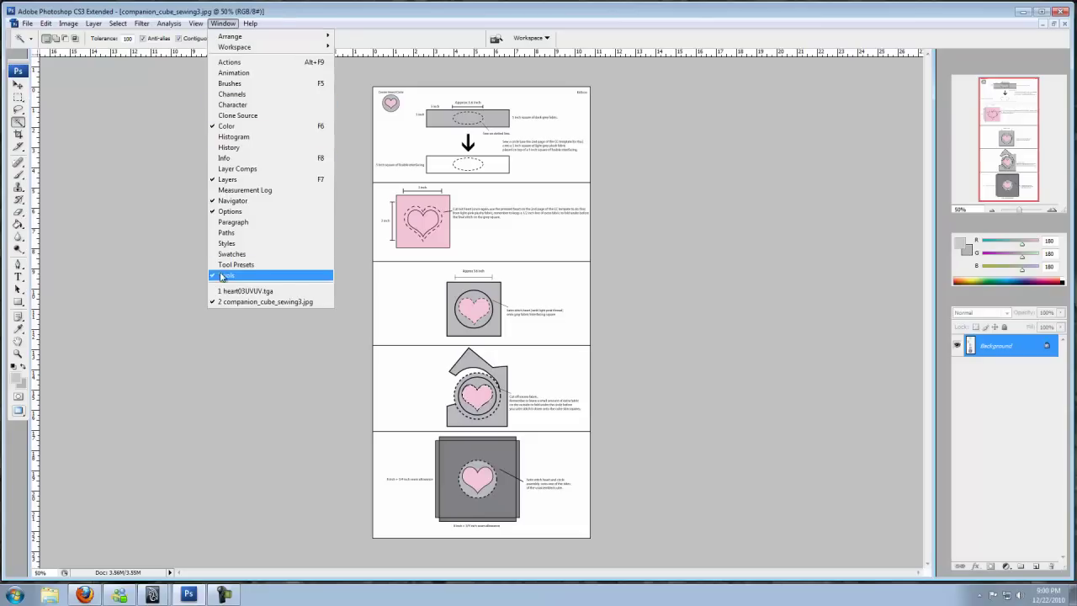
{"action": "left_click", "coordinate": [238, 291]}
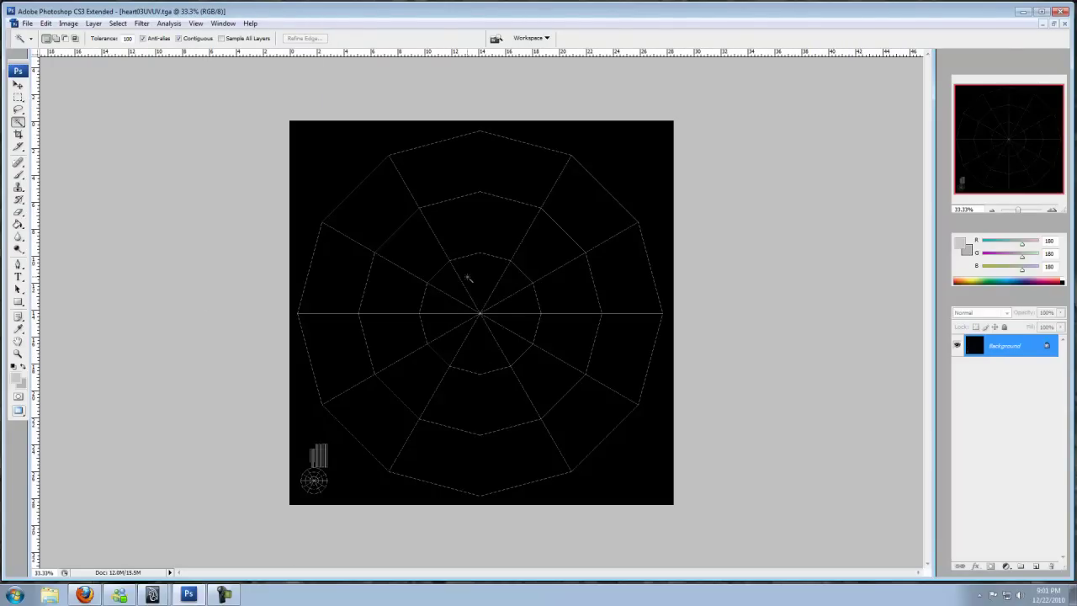
{"action": "left_click_drag", "start_coordinate": [470, 280], "coordinate": [470, 280], "text": "shift"}
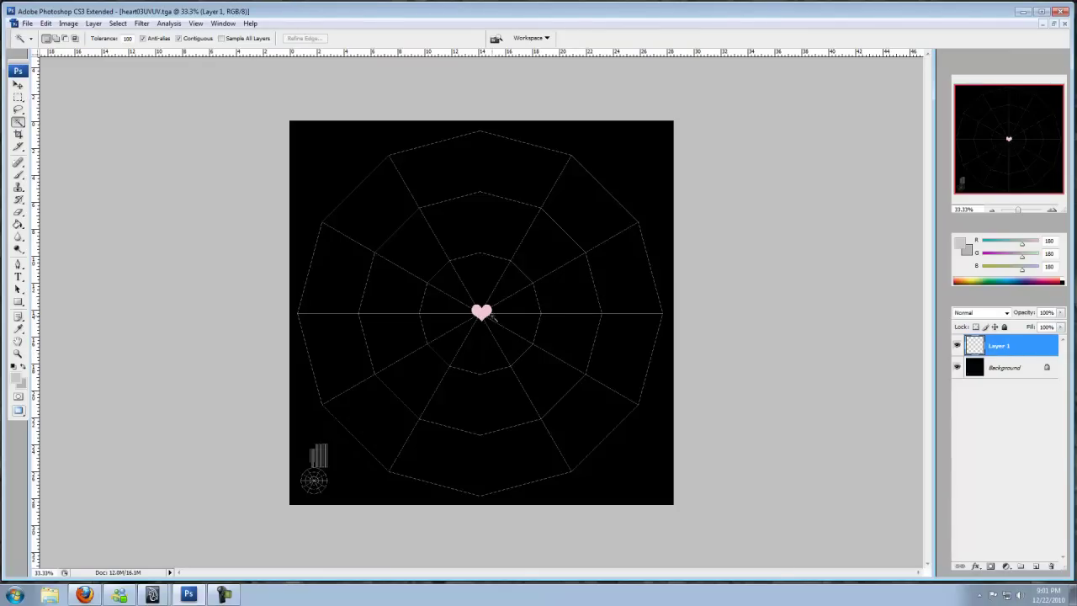
- Free-transform the heart to about 1224% and centre it on the disc wireframe
{"action": "key", "text": "ctrl+t"}
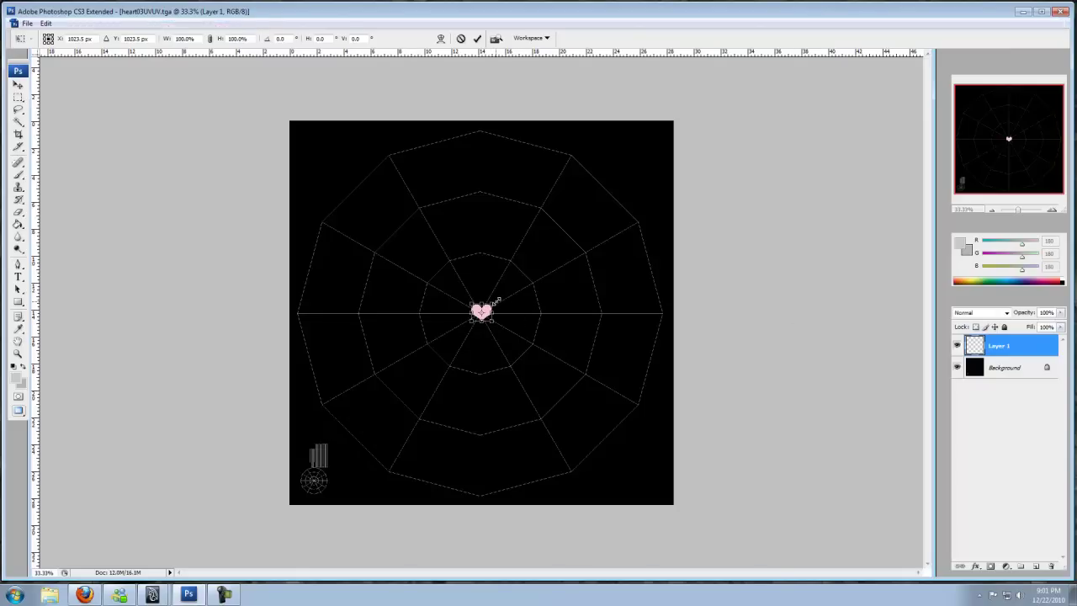
{"action": "left_click_drag", "start_coordinate": [498, 299], "coordinate": [696, 130], "text": "shift"}
{"action": "left_click_drag", "start_coordinate": [625, 202], "coordinate": [524, 298]}
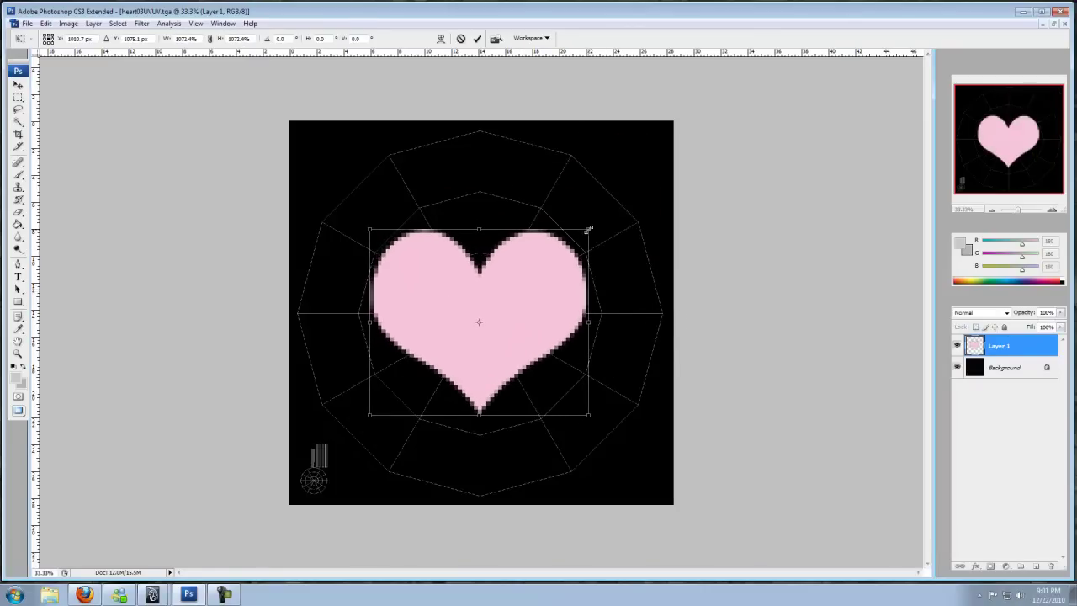
{"action": "left_click_drag", "start_coordinate": [588, 229], "coordinate": [618, 215], "text": "shift"}
{"action": "left_click_drag", "start_coordinate": [556, 262], "coordinate": [538, 273]}
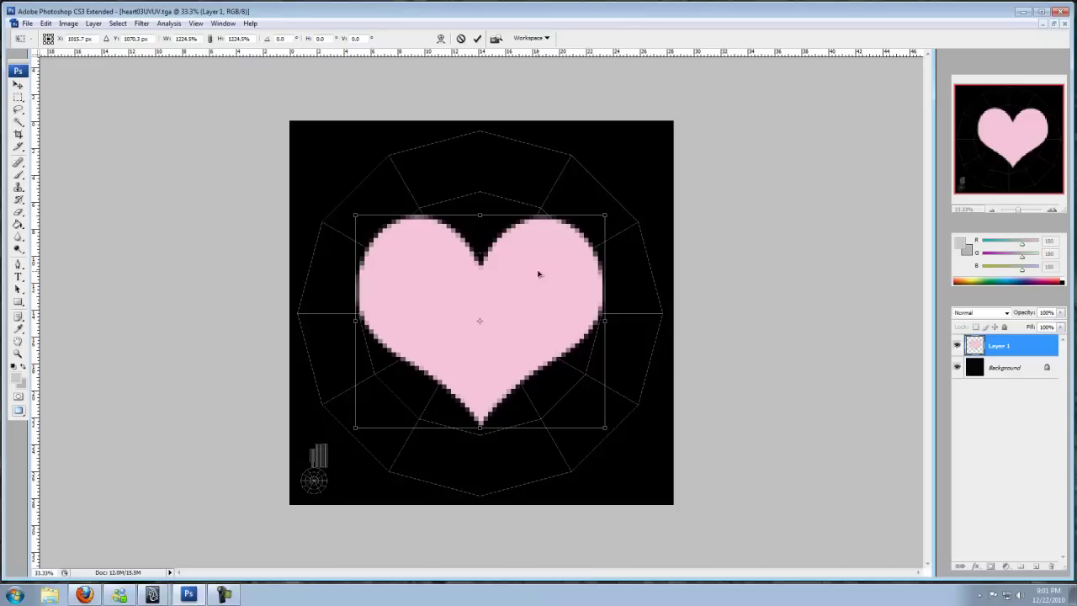
{"action": "left_click_drag", "start_coordinate": [538, 273], "coordinate": [539, 273]}
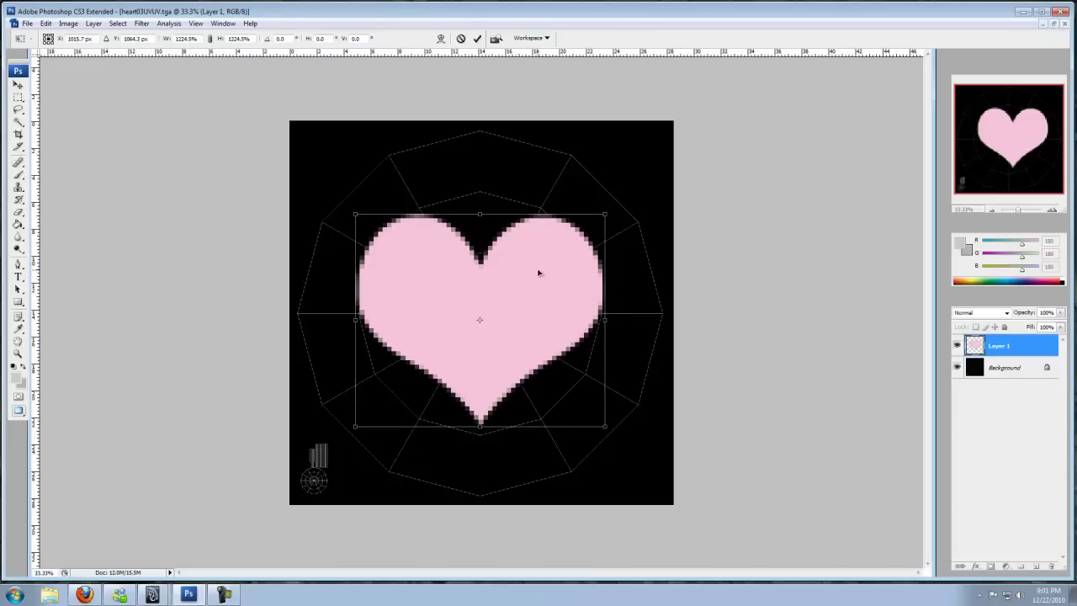
{"action": "left_click", "coordinate": [85, 595]}
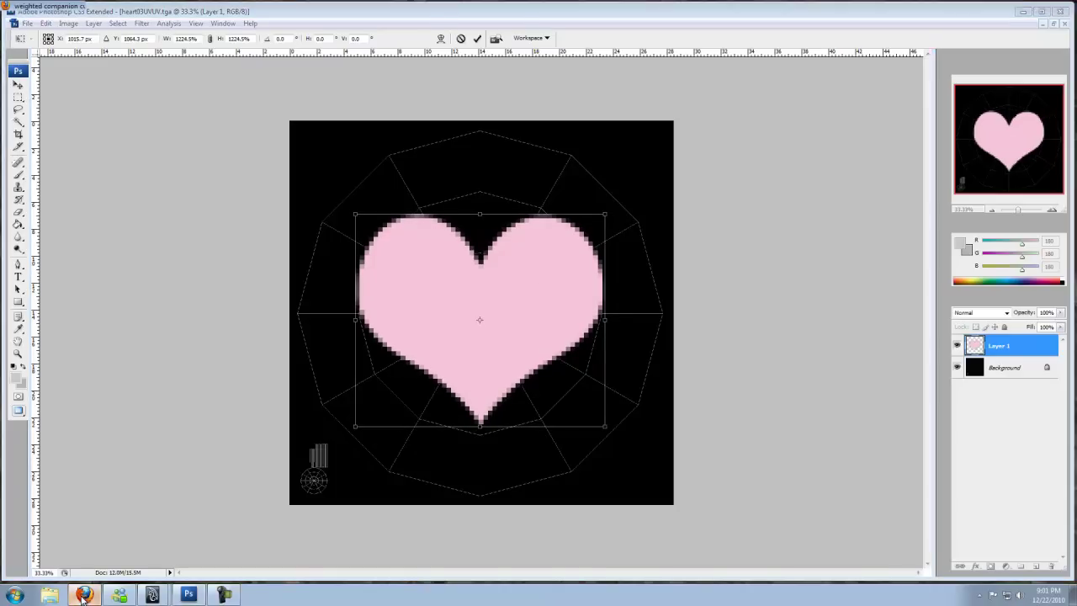
{"action": "mouse_move", "coordinate": [399, 255]}
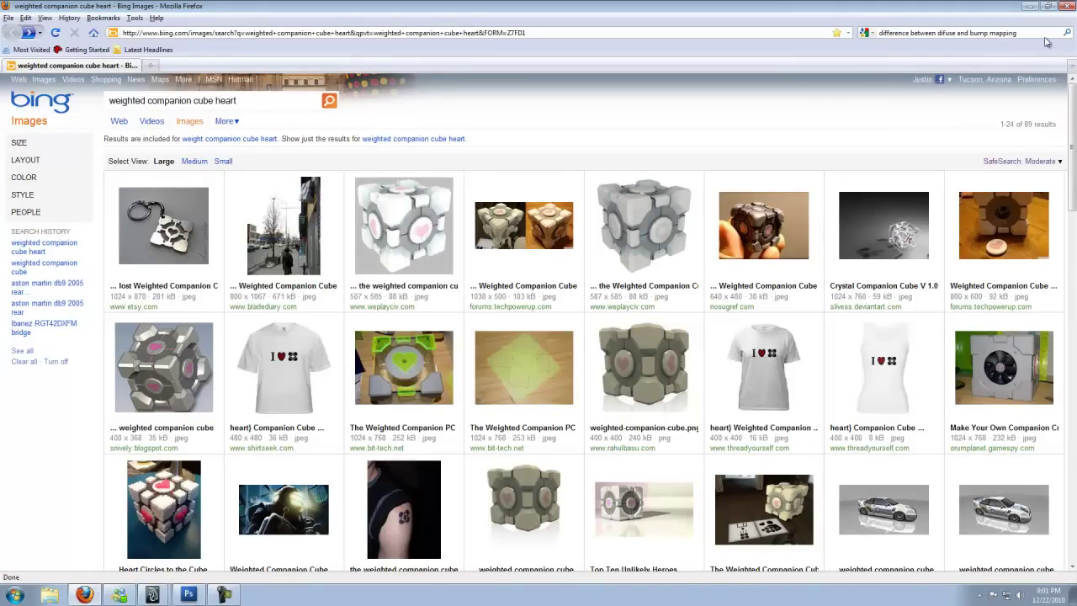
{"action": "left_click", "coordinate": [1029, 10]}
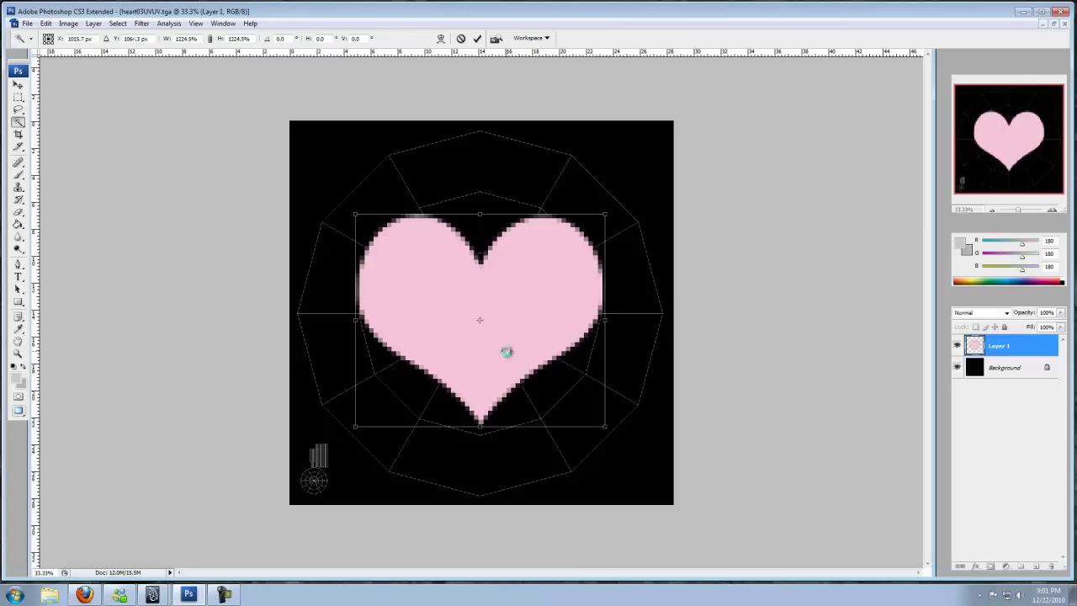
- Apply the heart's enlarged size and add a new empty Layer 2
{"action": "key", "text": "Return"}
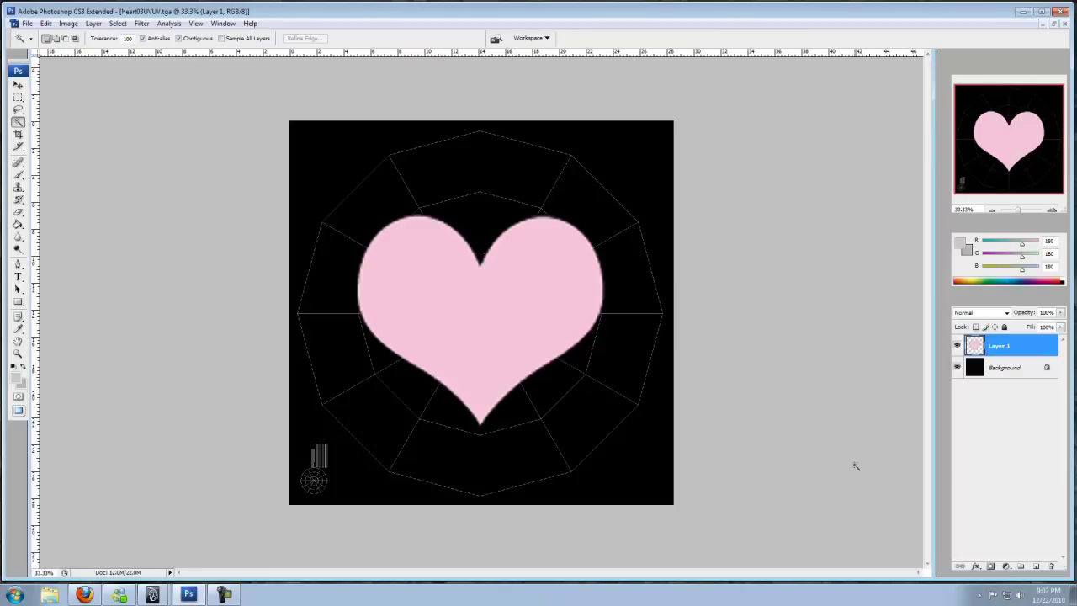
{"action": "left_click", "coordinate": [1038, 568]}
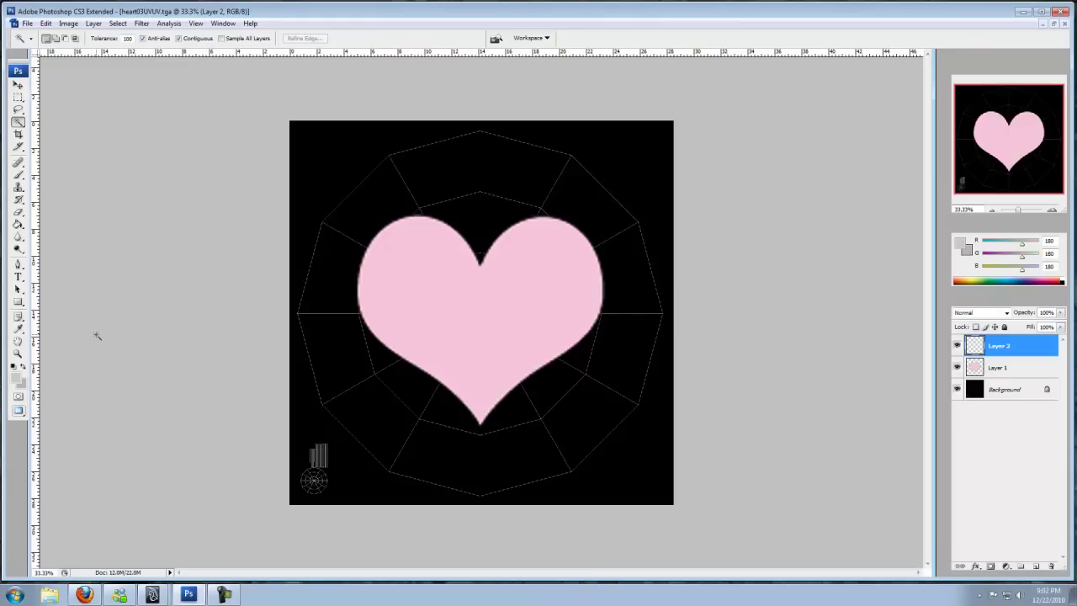
- Fill Layer 2 with 180 grey using the Paint Bucket, then move the heart layer above it
{"action": "left_click", "coordinate": [18, 225]}
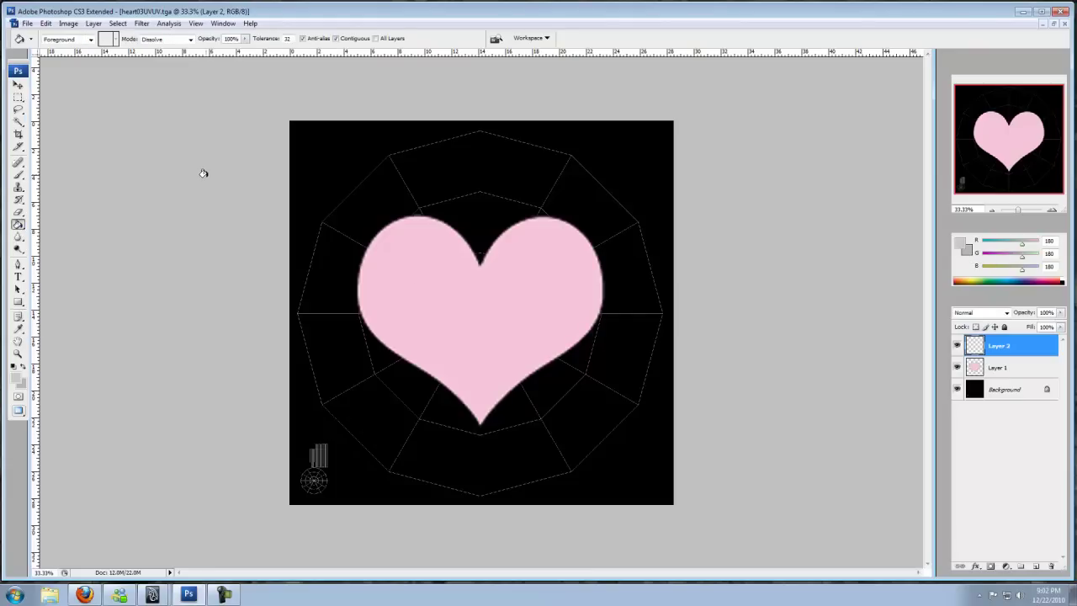
{"action": "left_click", "coordinate": [539, 157]}
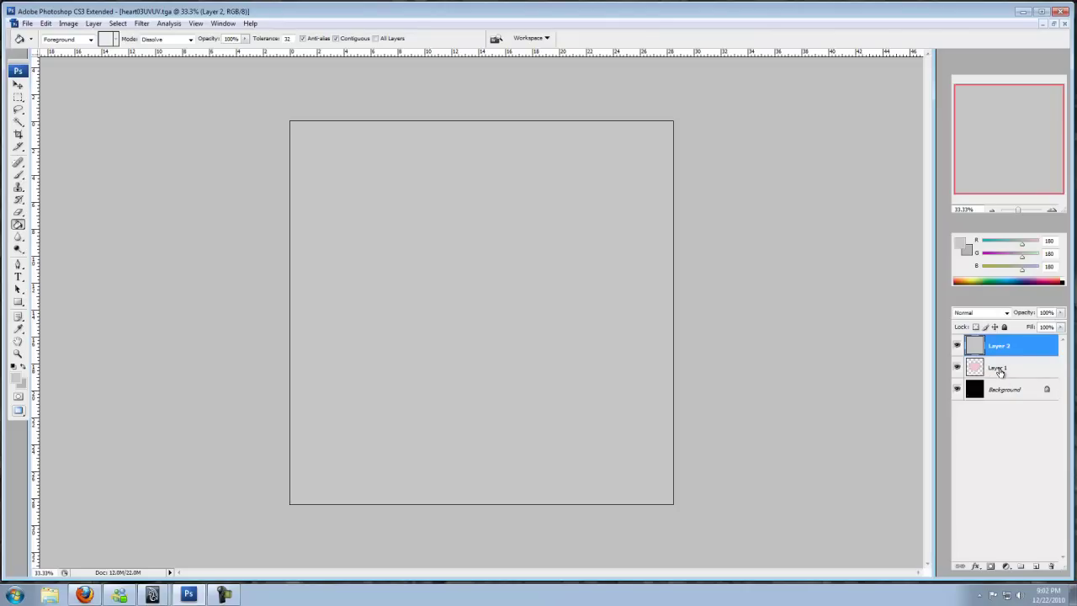
{"action": "left_click_drag", "start_coordinate": [998, 368], "coordinate": [1000, 345]}
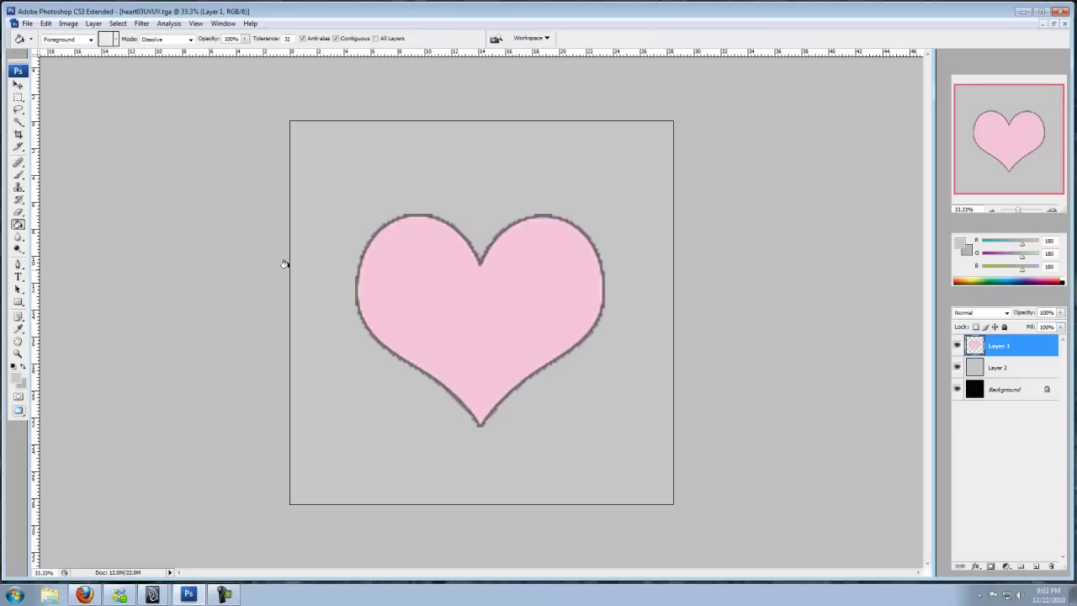
- Save the image as the JPEG 'heart03UVUV copy.jpg' at Maximum quality 12
{"action": "left_click", "coordinate": [27, 23]}
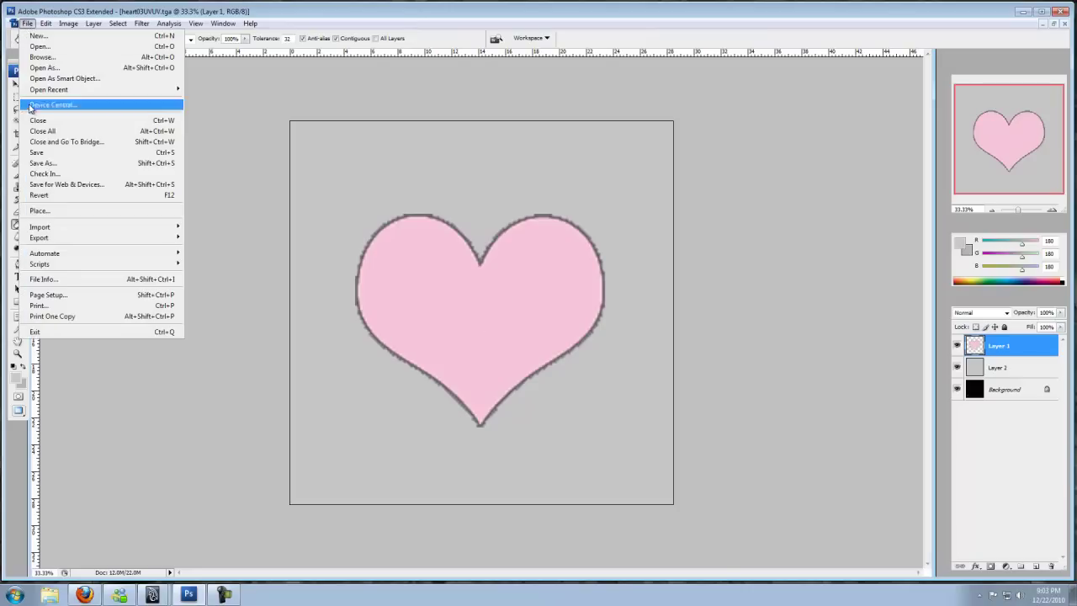
{"action": "left_click", "coordinate": [44, 163]}
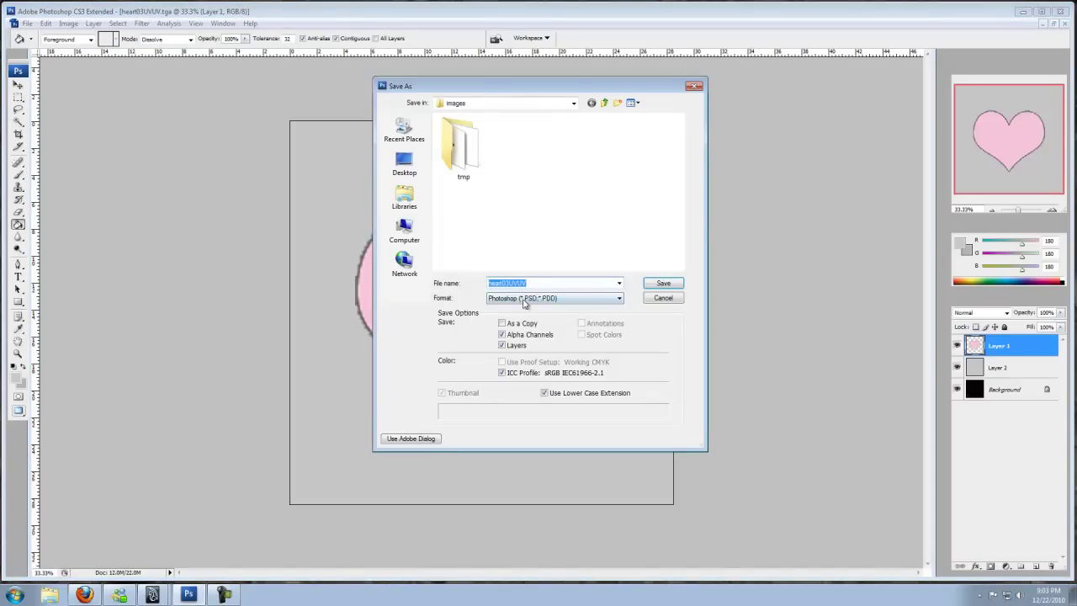
{"action": "left_click", "coordinate": [555, 299]}
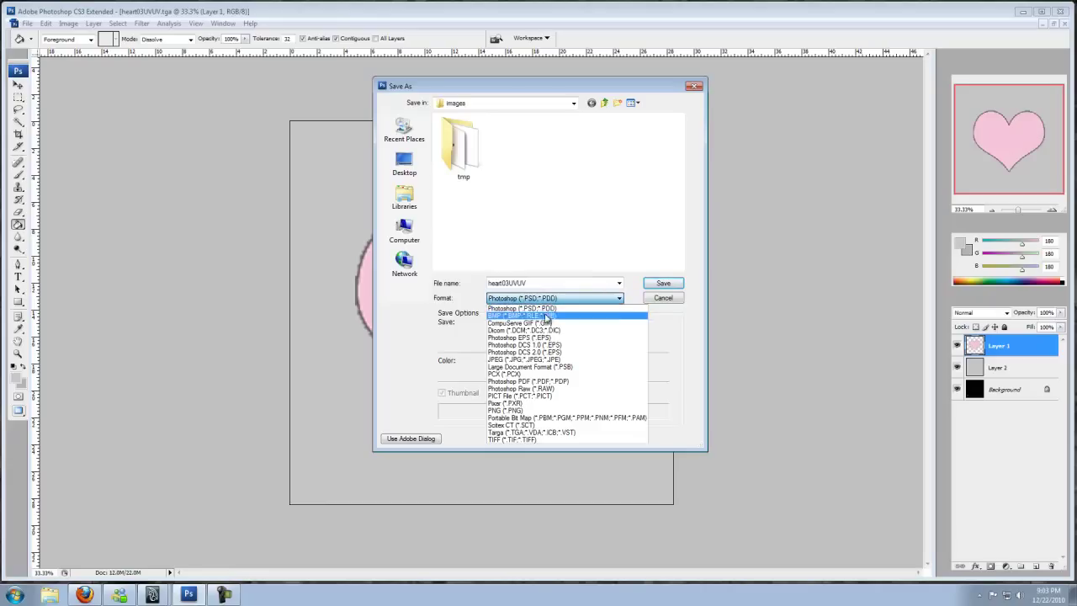
{"action": "left_click", "coordinate": [533, 360]}
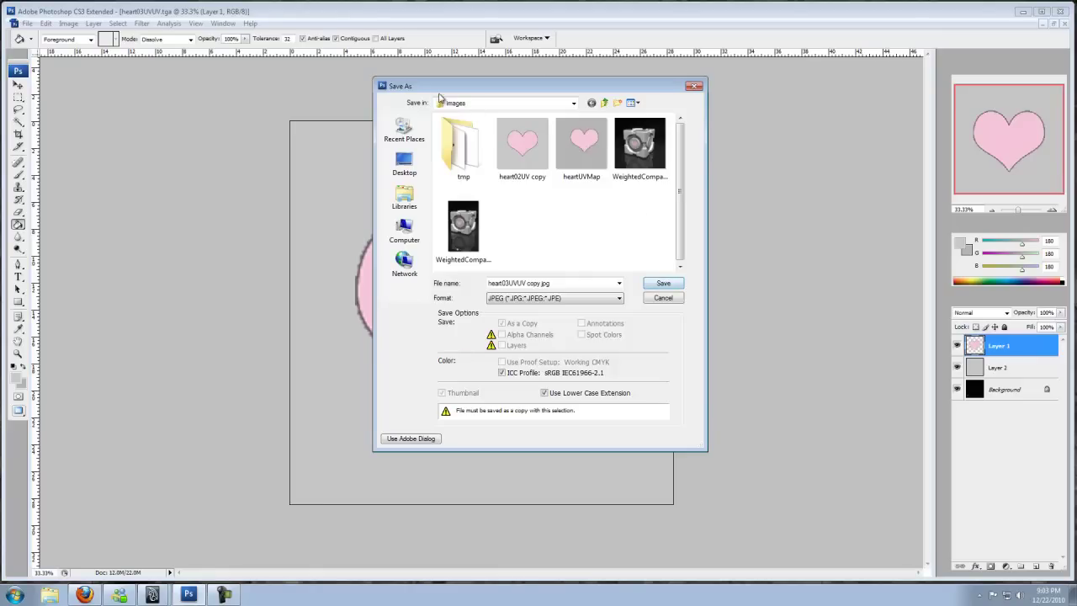
{"action": "left_click", "coordinate": [673, 289]}
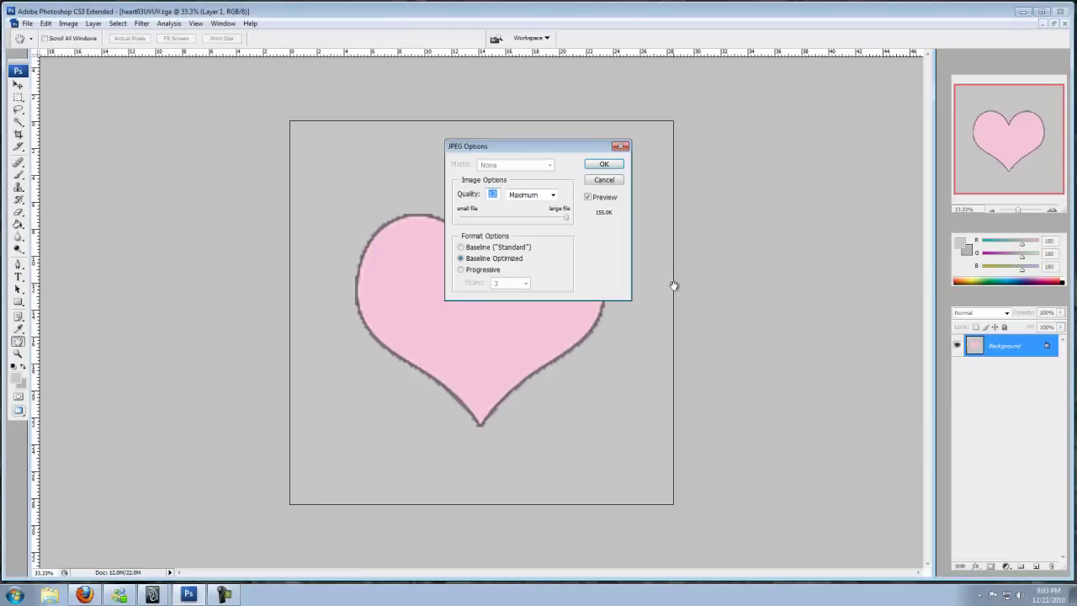
{"action": "left_click", "coordinate": [553, 194]}
{"action": "left_click", "coordinate": [553, 195]}
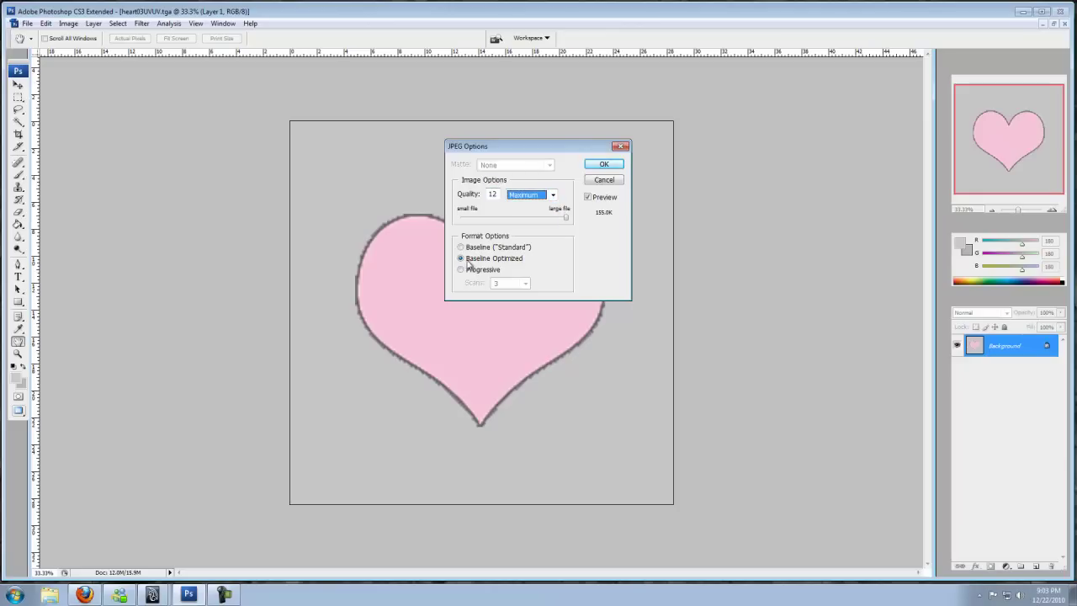
{"action": "left_click", "coordinate": [604, 164]}
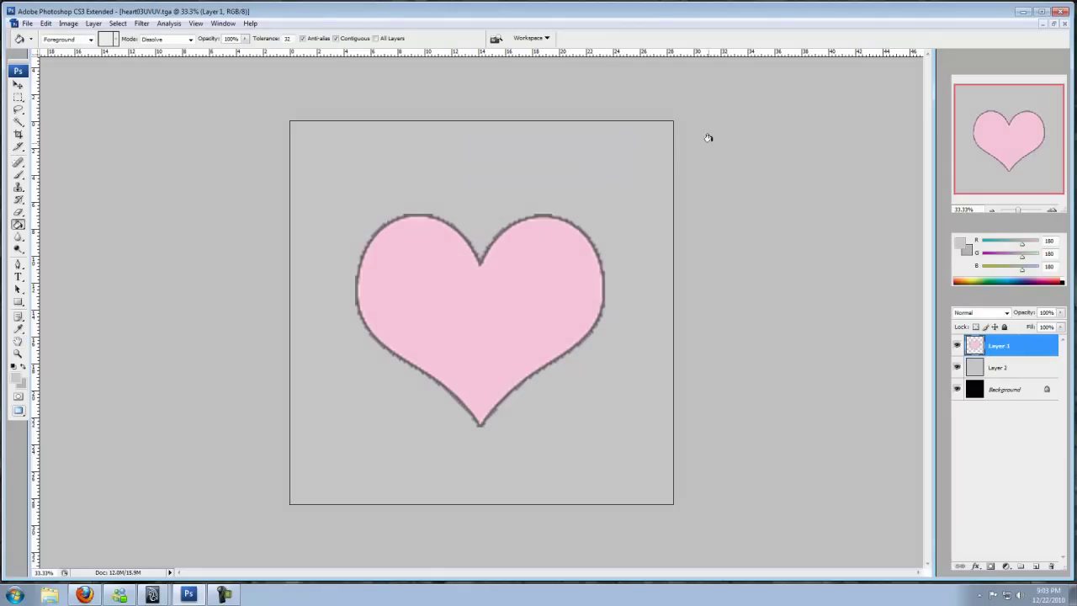
- Minimize Photoshop, return to the Maya Companion Cube scene and open Hypershade
{"action": "left_click", "coordinate": [1022, 11]}
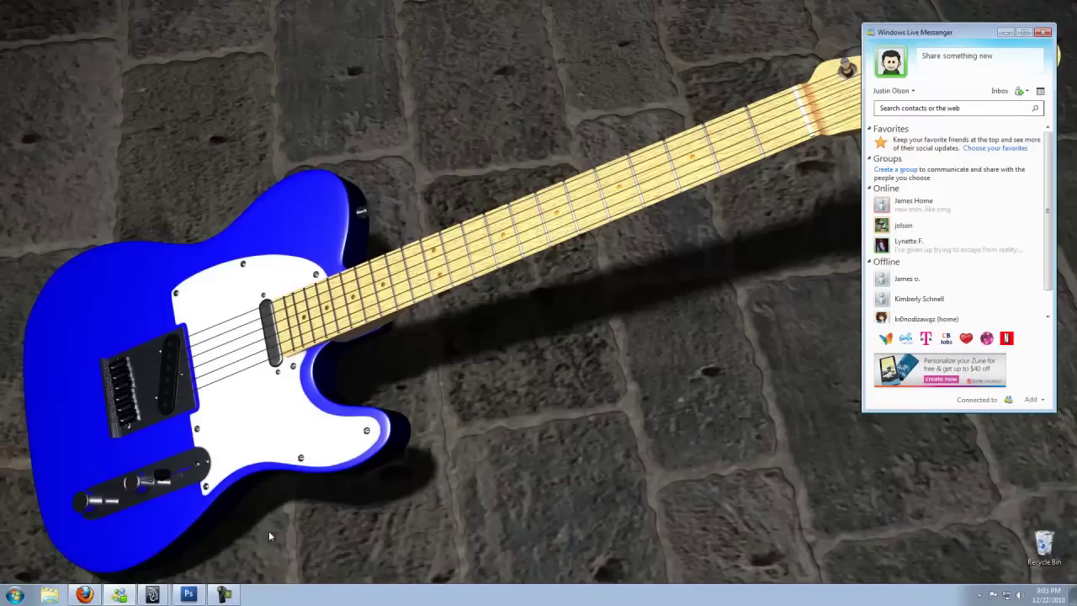
{"action": "left_click", "coordinate": [158, 584]}
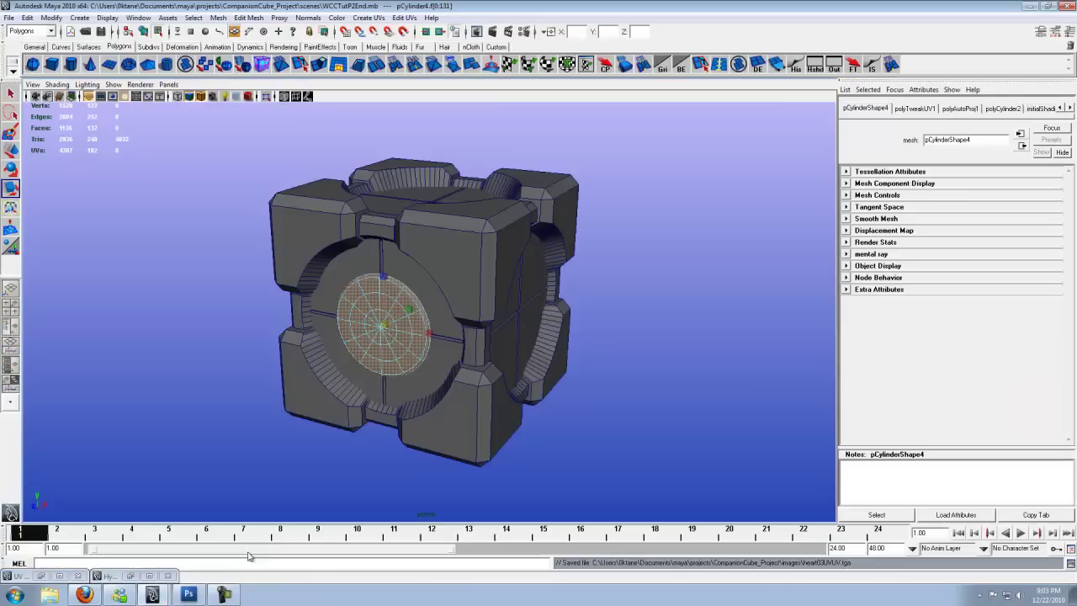
{"action": "mouse_move", "coordinate": [475, 336]}
{"action": "left_mouse_down", "text": "alt"}
{"action": "mouse_move", "coordinate": [551, 320]}
{"action": "mouse_move", "coordinate": [485, 335]}
{"action": "left_mouse_up", "text": "alt"}
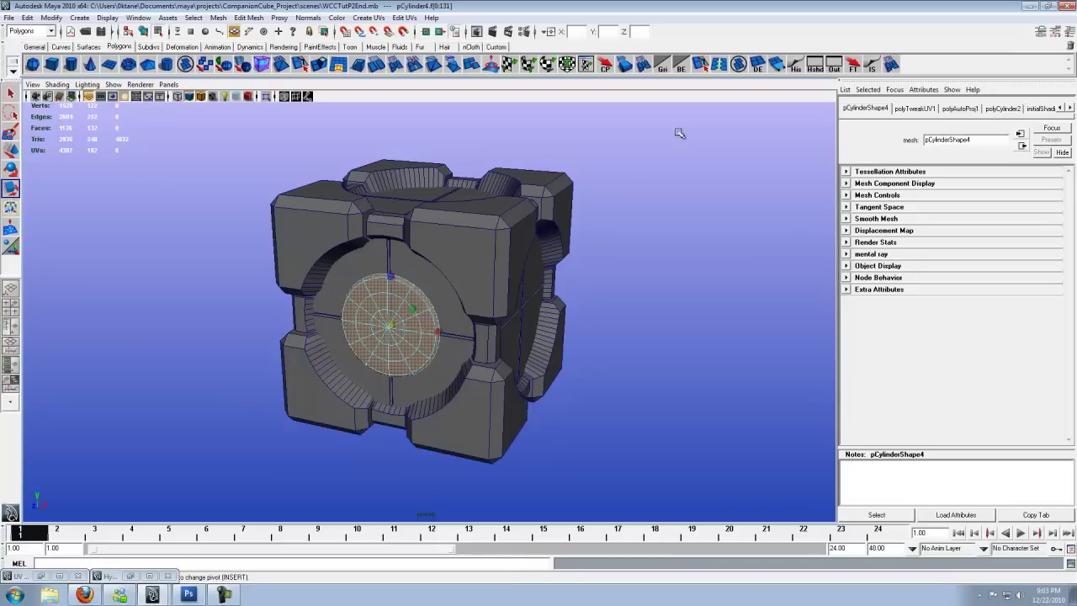
{"action": "left_click", "coordinate": [815, 68]}
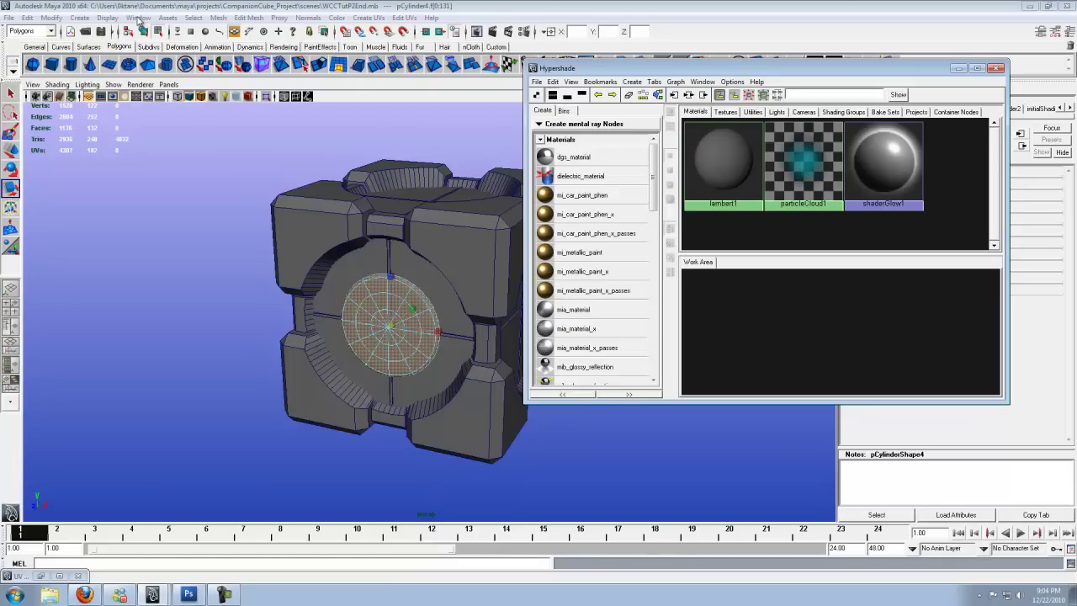
{"action": "left_click", "coordinate": [139, 18]}
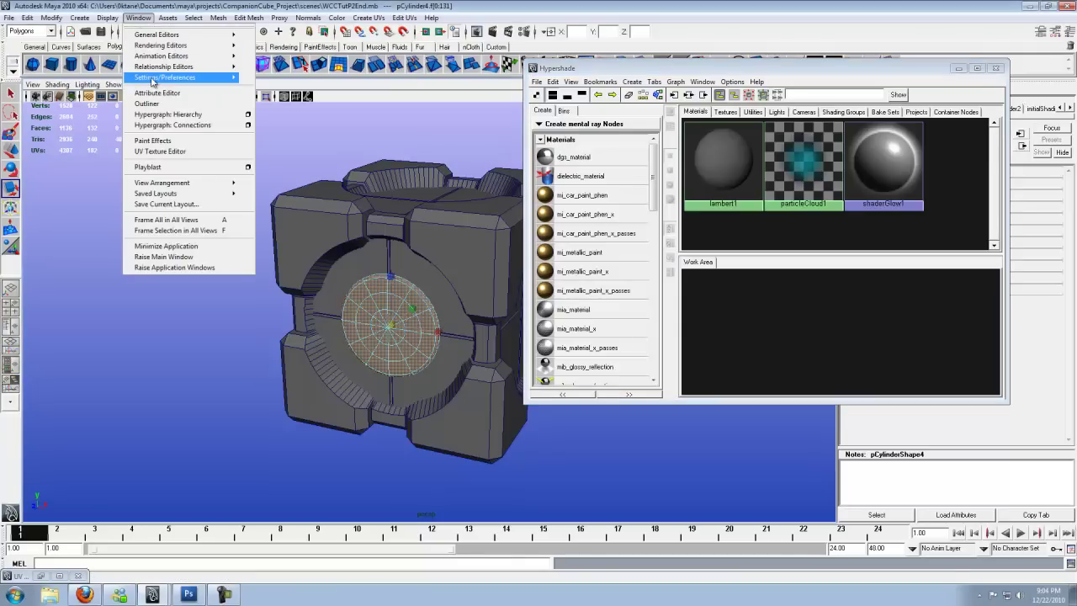
{"action": "mouse_move", "coordinate": [153, 81]}
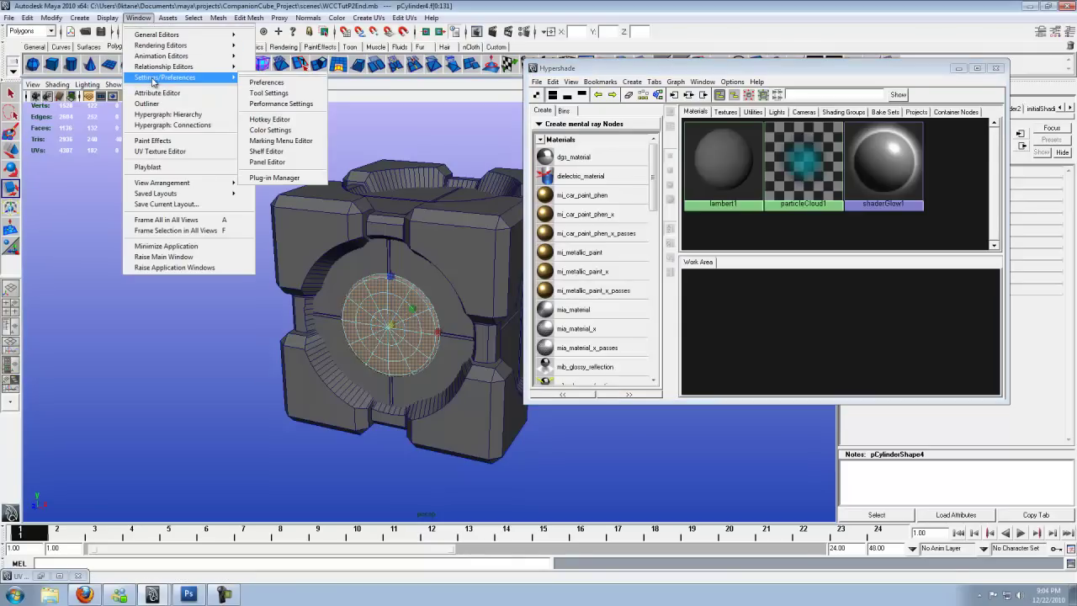
{"action": "left_click", "coordinate": [274, 178]}
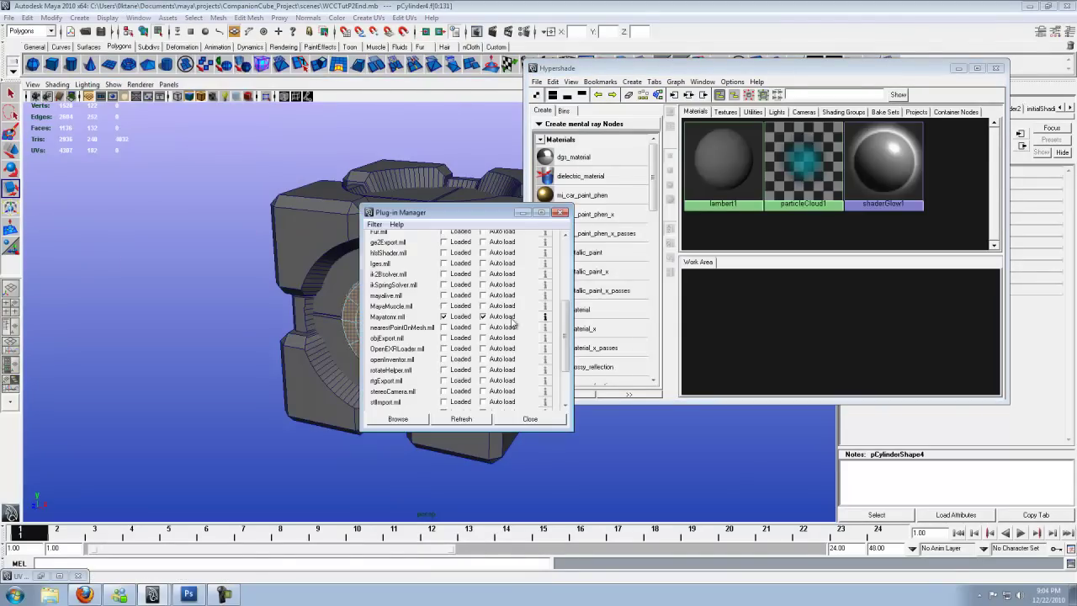
{"action": "mouse_move", "coordinate": [563, 333]}
{"action": "left_mouse_down"}
{"action": "mouse_move", "coordinate": [563, 313]}
{"action": "mouse_move", "coordinate": [565, 364]}
{"action": "mouse_move", "coordinate": [569, 315]}
{"action": "left_mouse_up"}
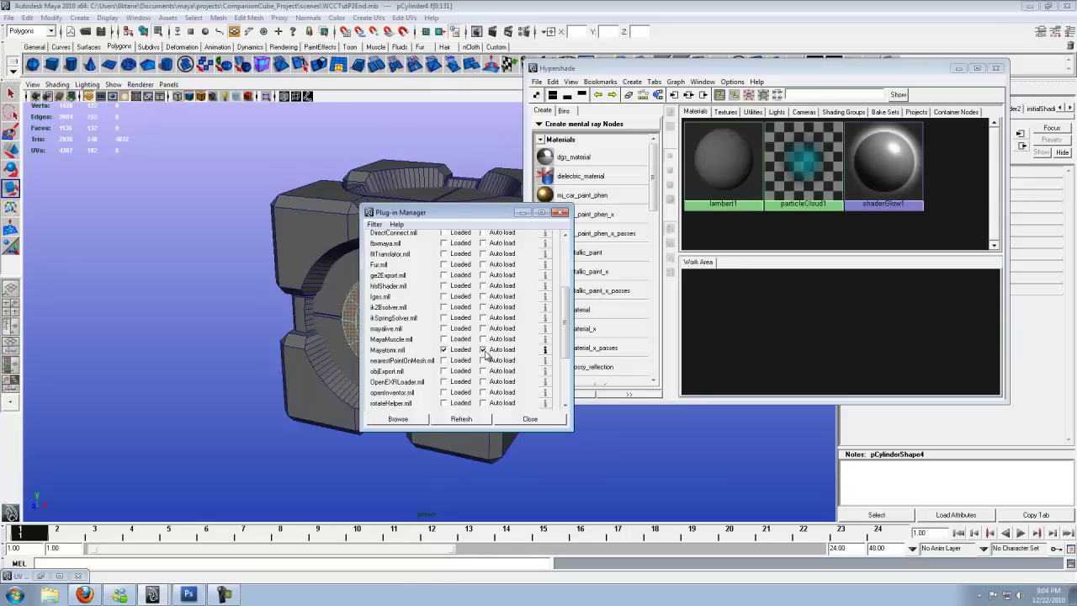
{"action": "left_click", "coordinate": [529, 419]}
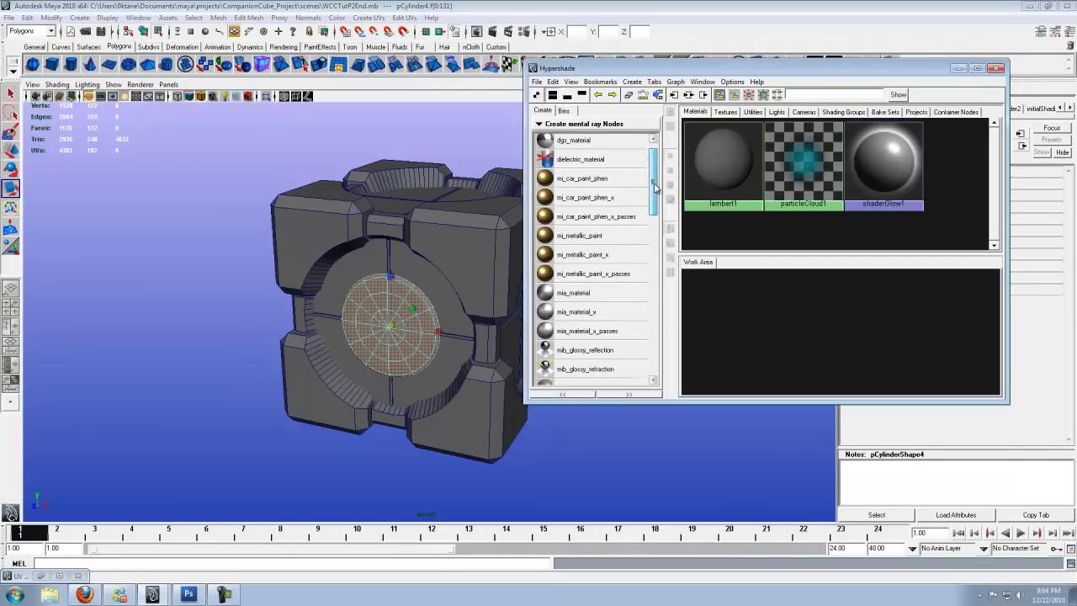
- Create a mia_material_x_passes material and select its current name in the Attribute Editor
{"action": "left_click_drag", "start_coordinate": [654, 183], "coordinate": [648, 208]}
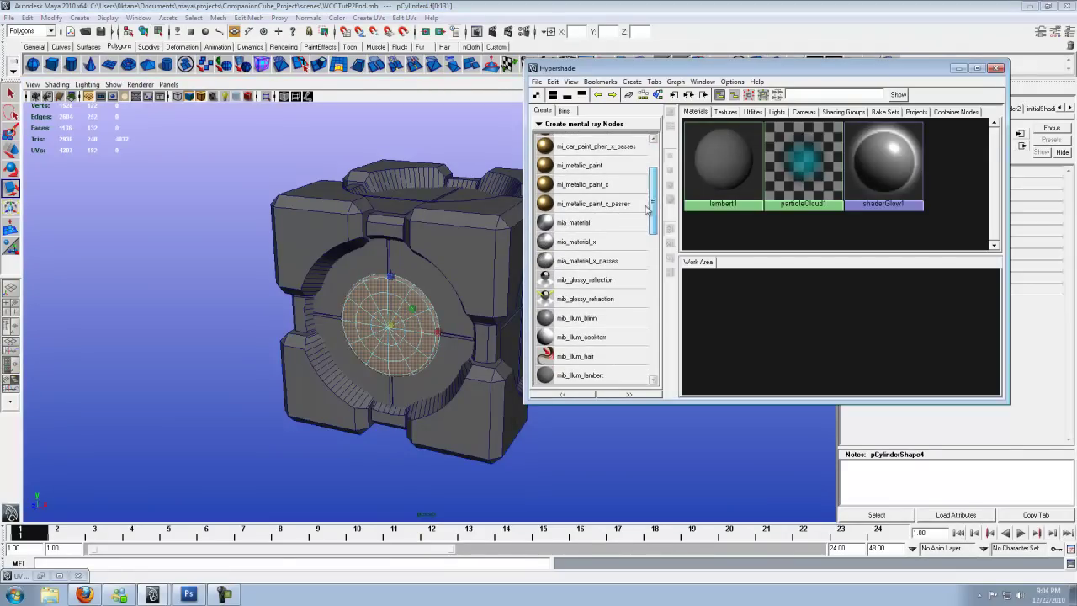
{"action": "left_click", "coordinate": [580, 262]}
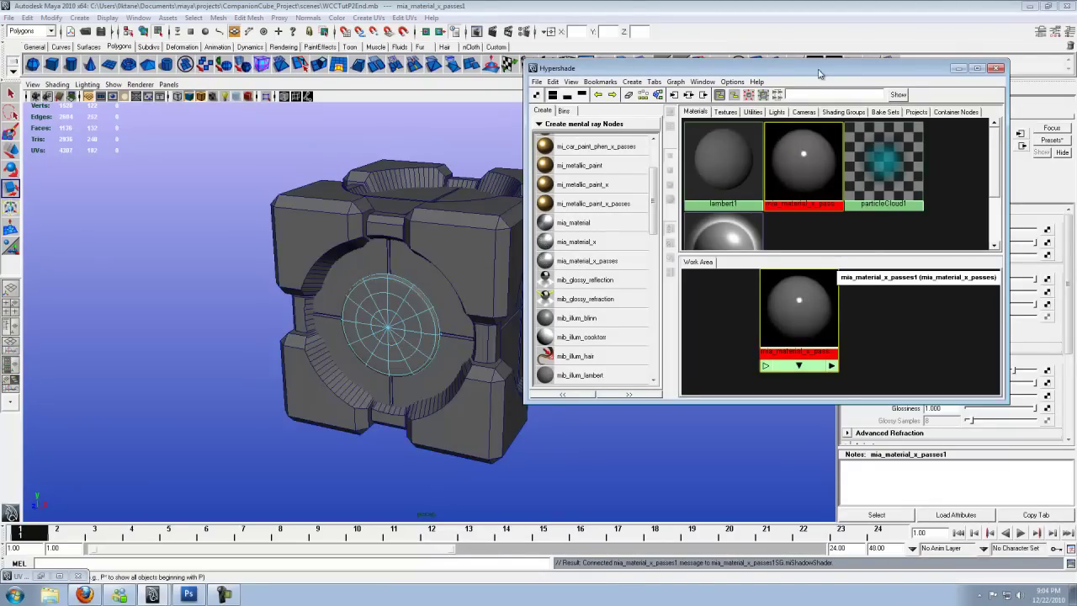
{"action": "left_click_drag", "start_coordinate": [821, 69], "coordinate": [584, 148]}
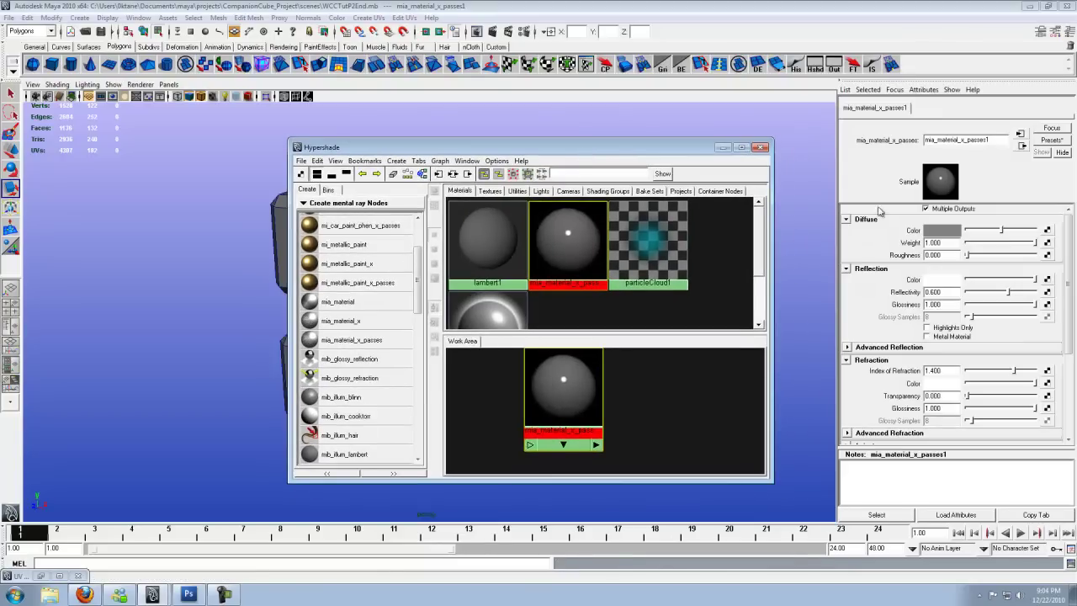
{"action": "left_click", "coordinate": [961, 140]}
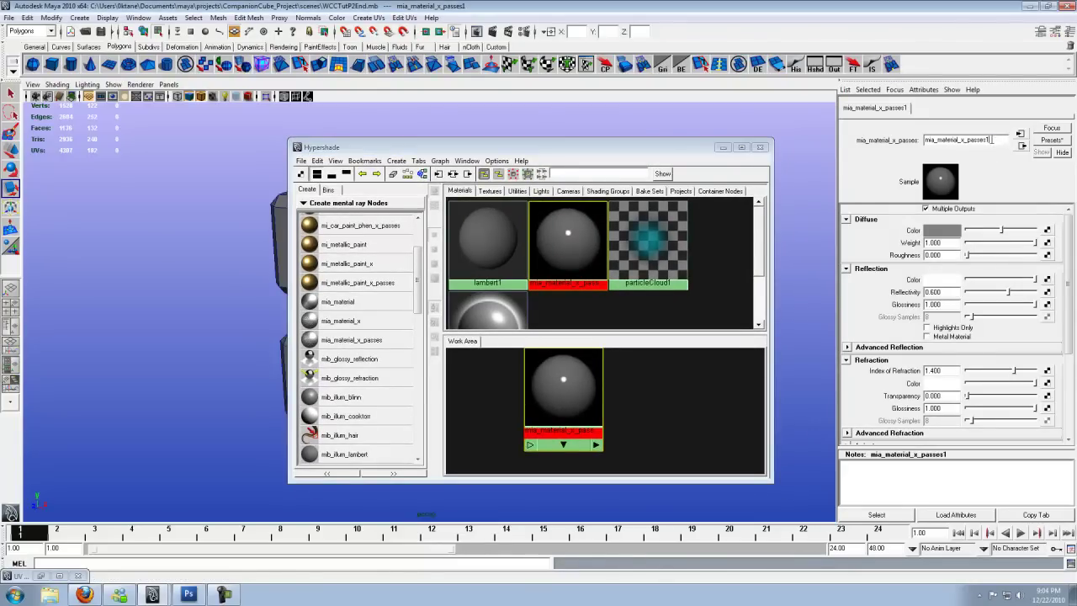
{"action": "left_click_drag", "start_coordinate": [992, 140], "coordinate": [919, 145]}
- Rename the new material to 'heart'
{"action": "type", "text": "N"}
{"action": "type", "text": "eart"}
{"action": "key", "text": "Return"}
{"action": "left_click_drag", "start_coordinate": [561, 392], "coordinate": [627, 404]}
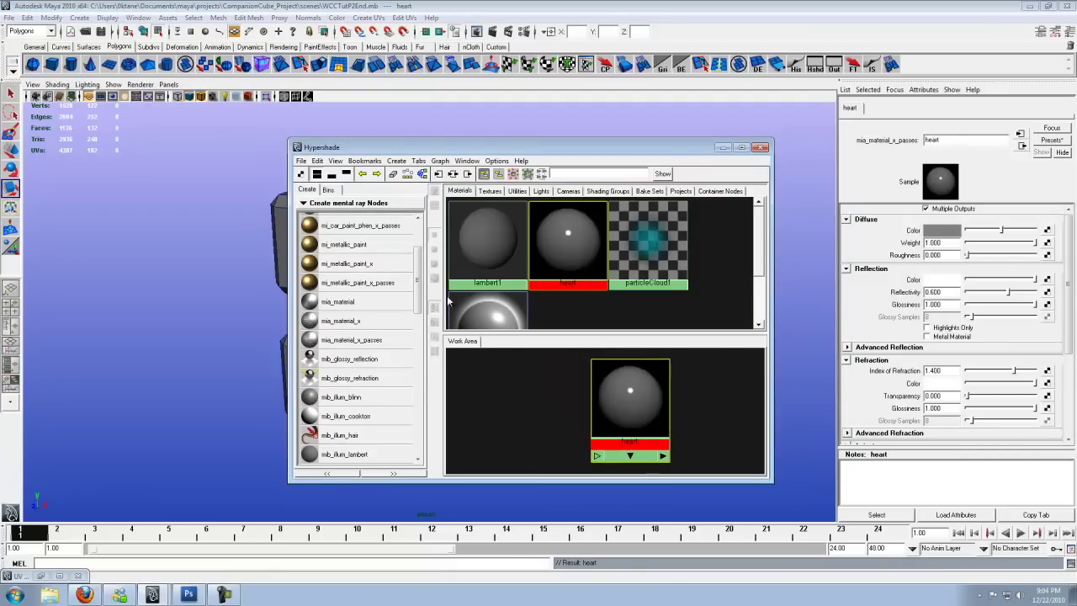
- Add a File texture node from Create Maya Nodes and bring up its image file picker
{"action": "scroll", "coordinate": [418, 303], "scroll_direction": "up", "scroll_amount": 3}
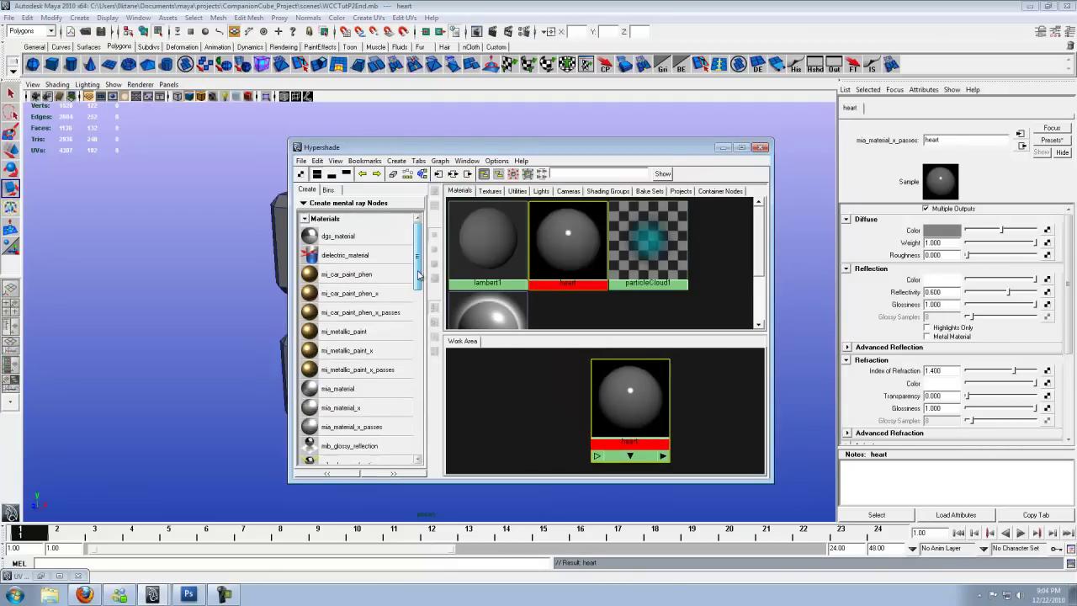
{"action": "left_click", "coordinate": [348, 203]}
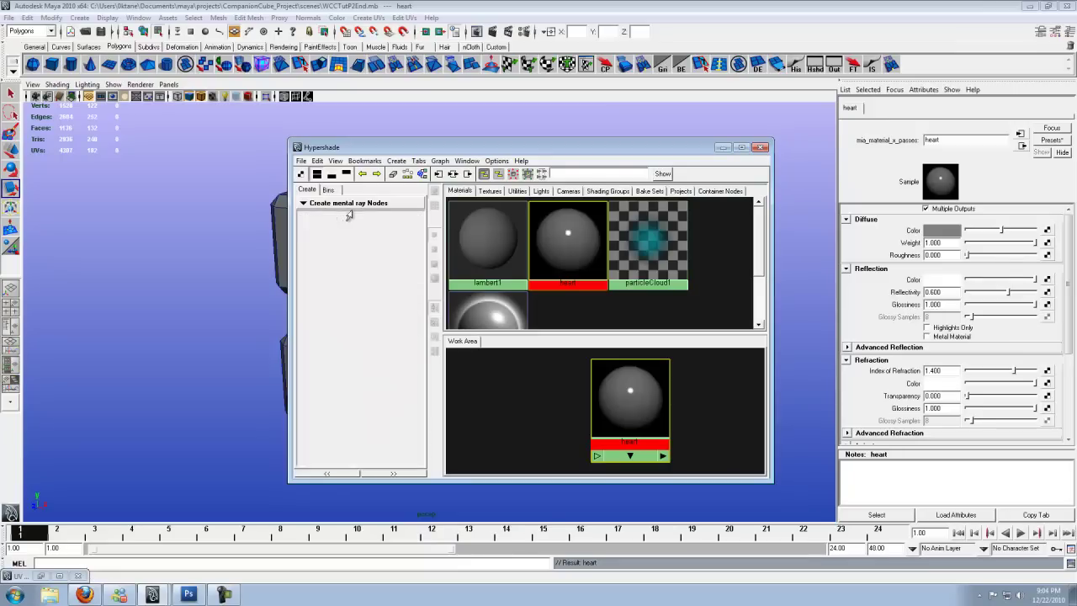
{"action": "left_click", "coordinate": [353, 216]}
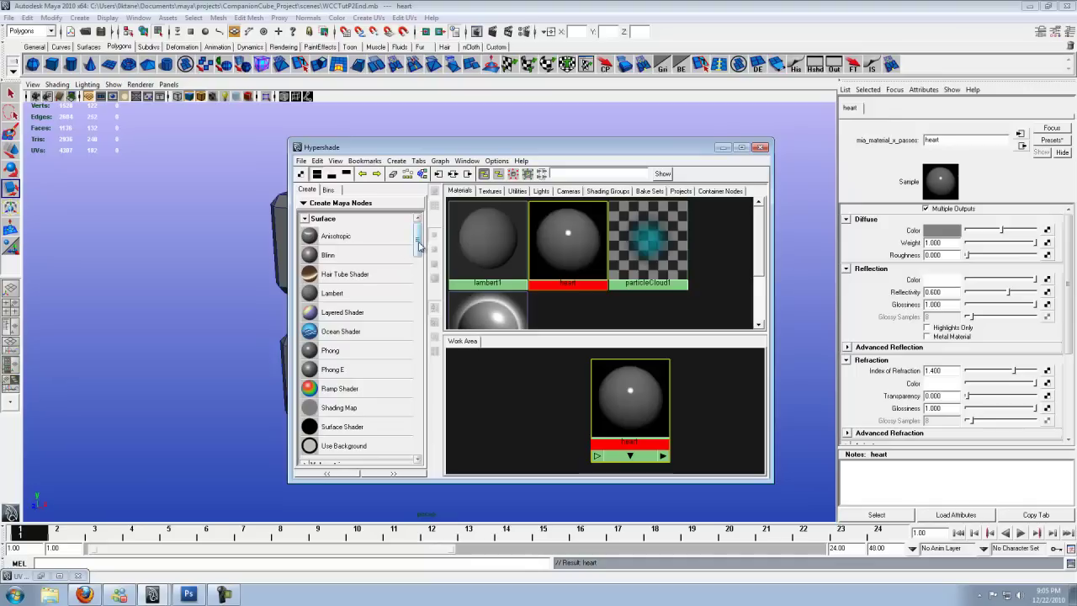
{"action": "left_click_drag", "start_coordinate": [418, 244], "coordinate": [419, 283]}
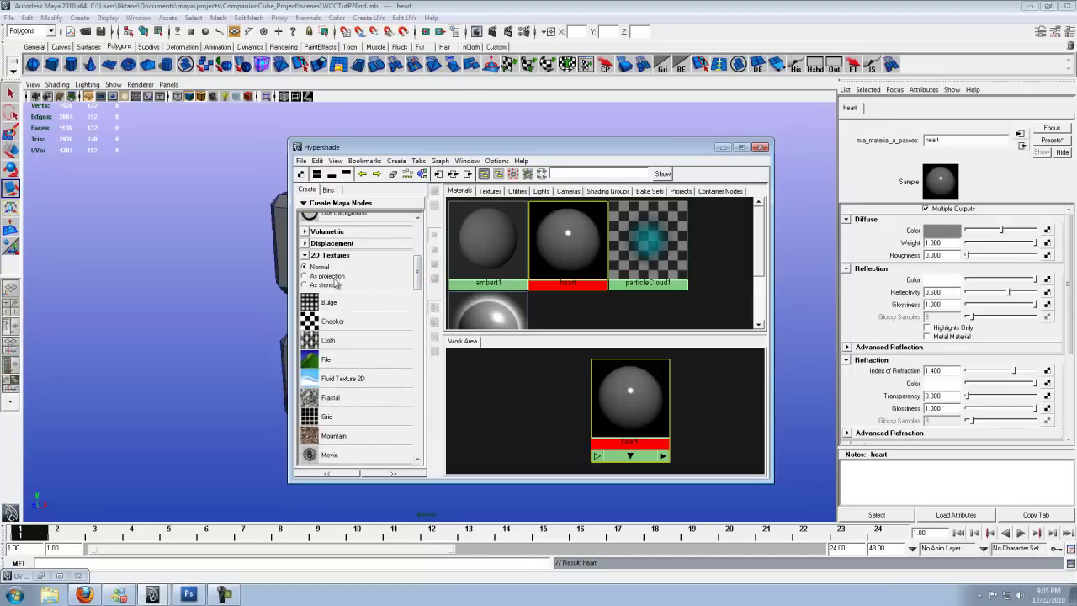
{"action": "left_click", "coordinate": [315, 364]}
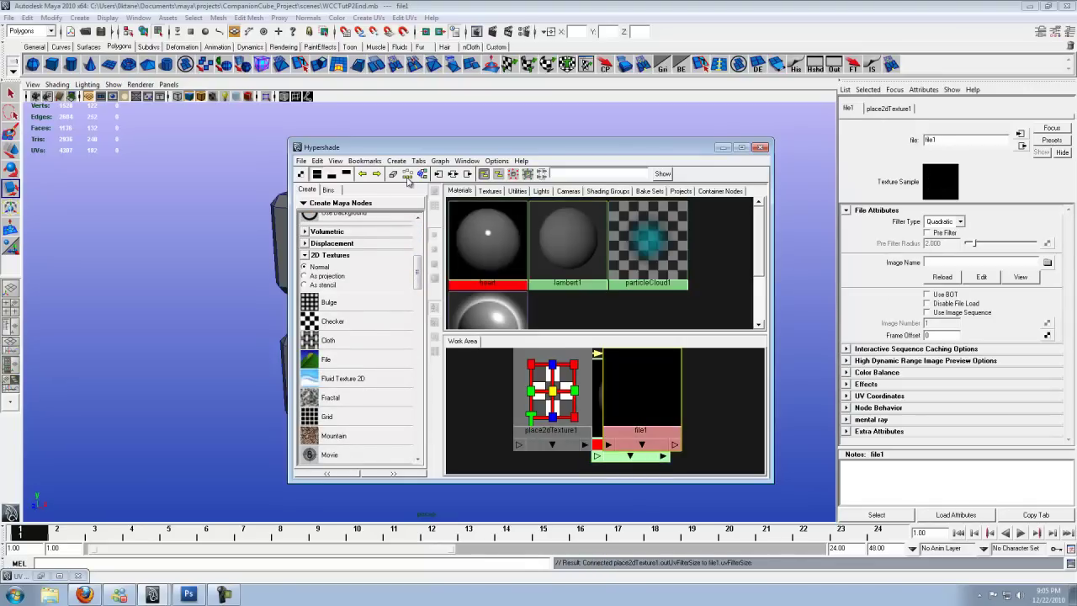
{"action": "scroll", "coordinate": [673, 420], "scroll_direction": "down", "scroll_amount": 3}
{"action": "middle_click_drag", "start_coordinate": [673, 421], "coordinate": [636, 432], "text": "alt"}
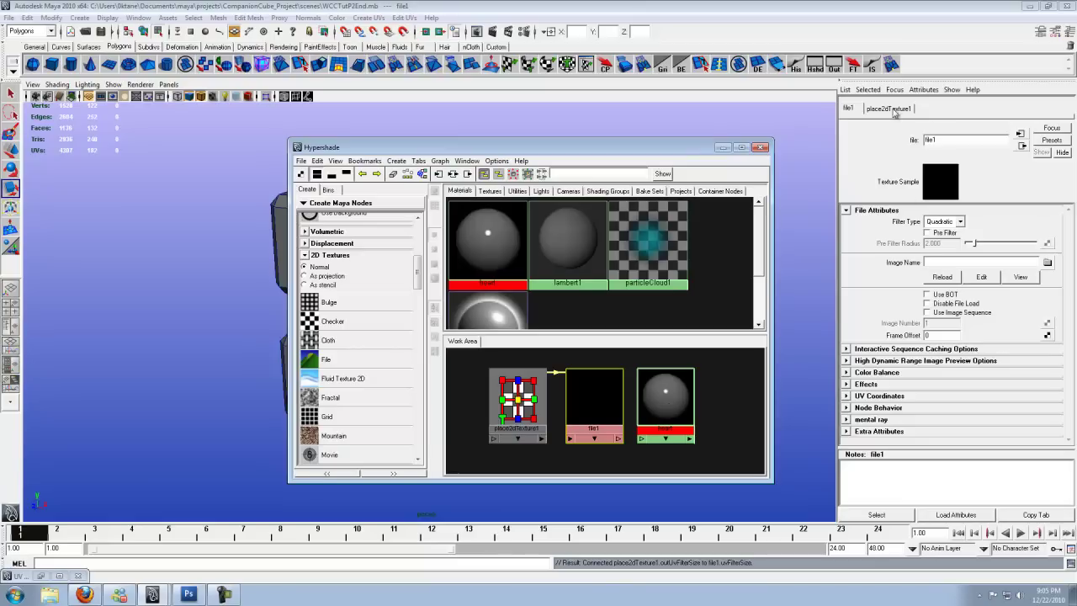
{"action": "left_click", "coordinate": [595, 395]}
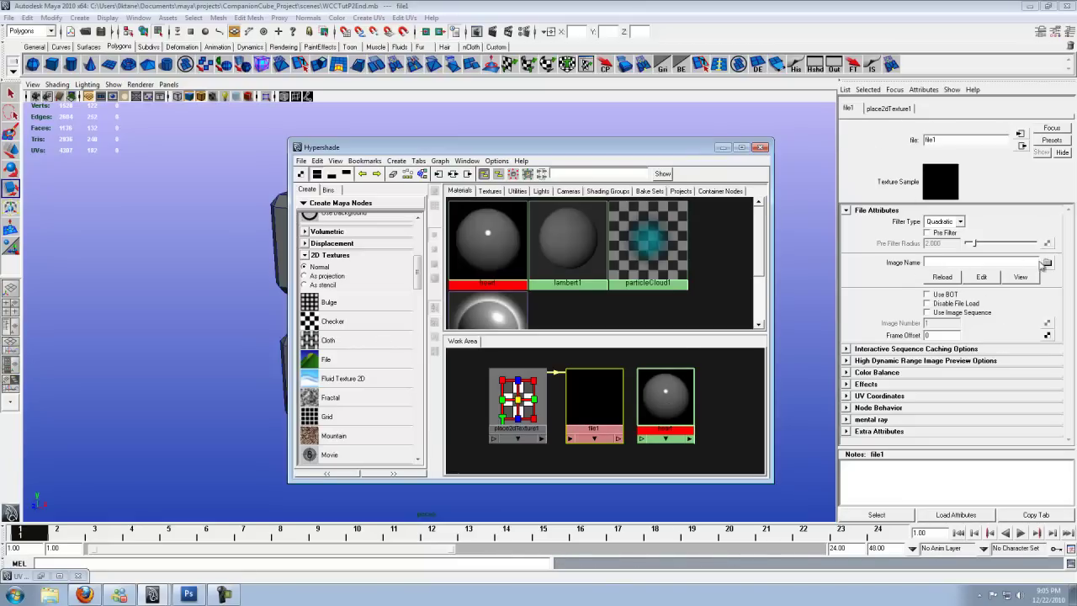
- Load heart03UVUV copy.jpg as the file1 texture's image
{"action": "left_click", "coordinate": [1048, 263]}
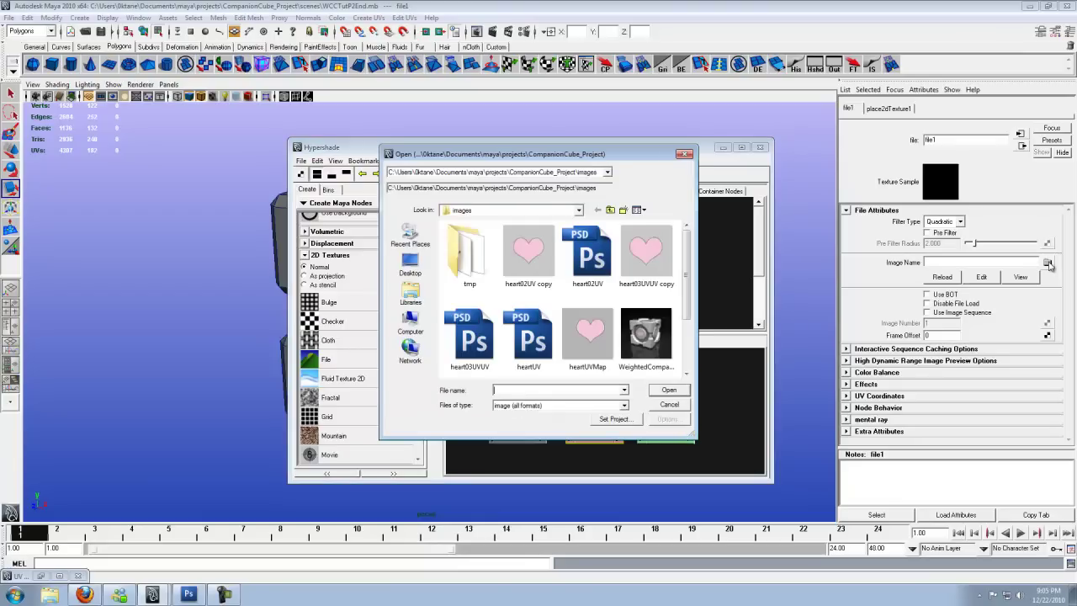
{"action": "left_click", "coordinate": [648, 253]}
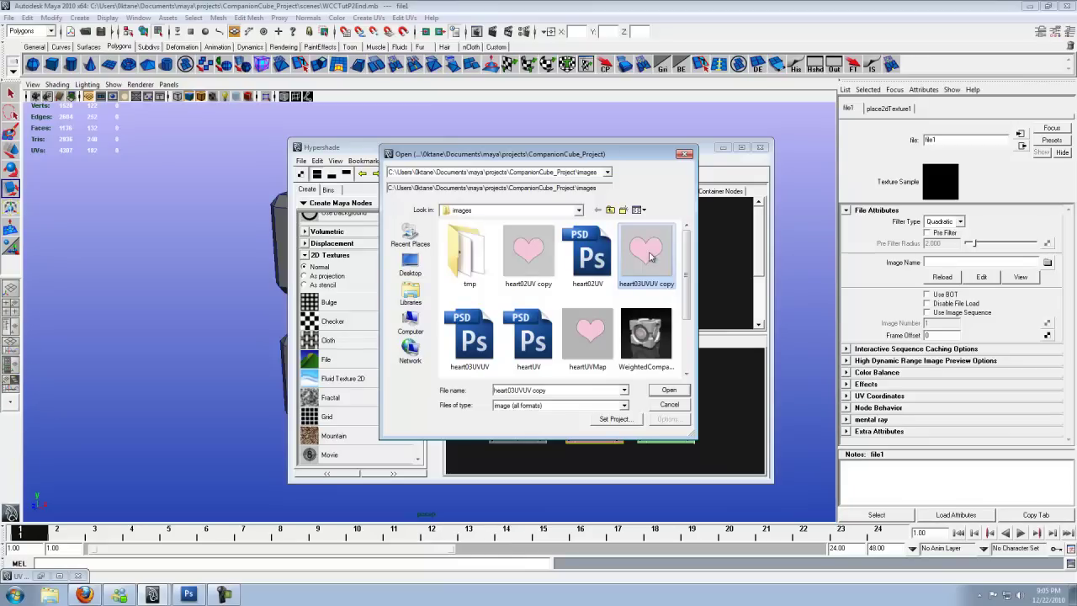
{"action": "left_click", "coordinate": [669, 390]}
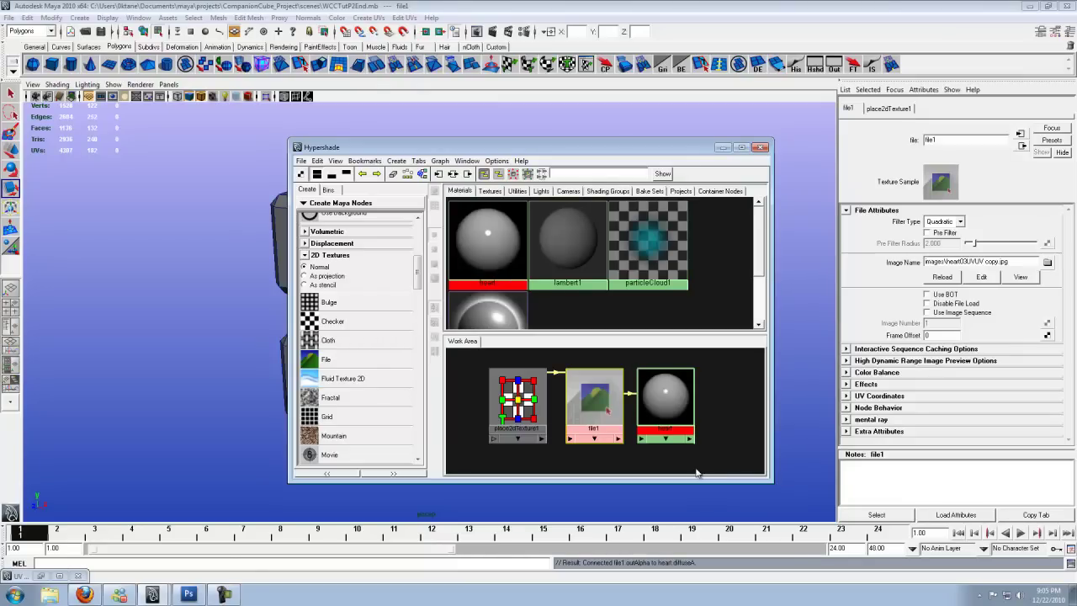
- Drag the heart material onto the cube's front disc and select the disc
{"action": "left_click_drag", "start_coordinate": [516, 153], "coordinate": [801, 160]}
{"action": "middle_click_drag", "start_coordinate": [760, 255], "coordinate": [553, 287]}
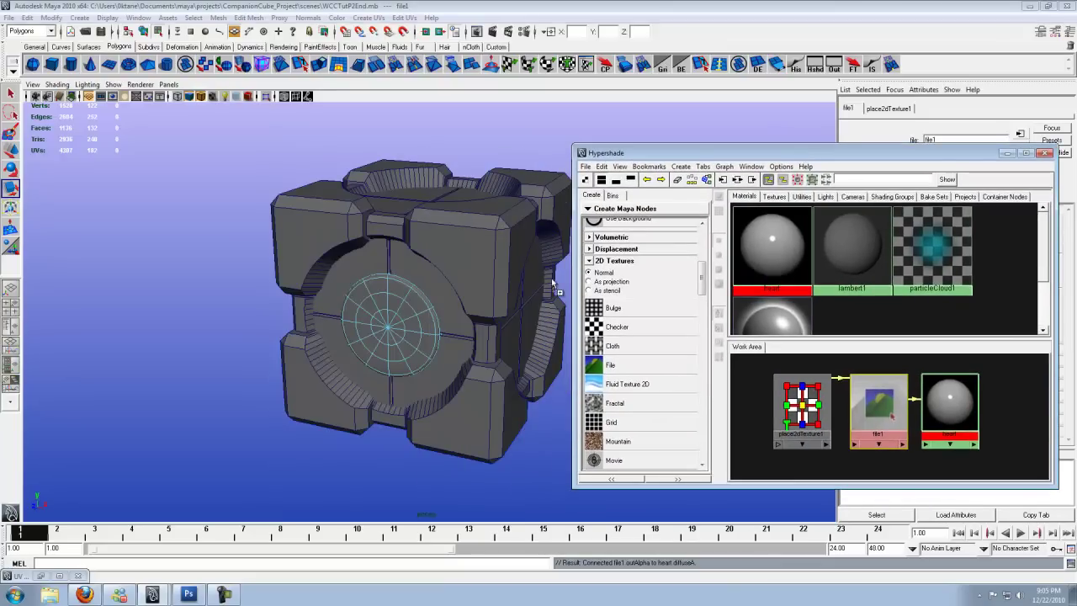
{"action": "middle_click_drag", "start_coordinate": [399, 330], "coordinate": [400, 332]}
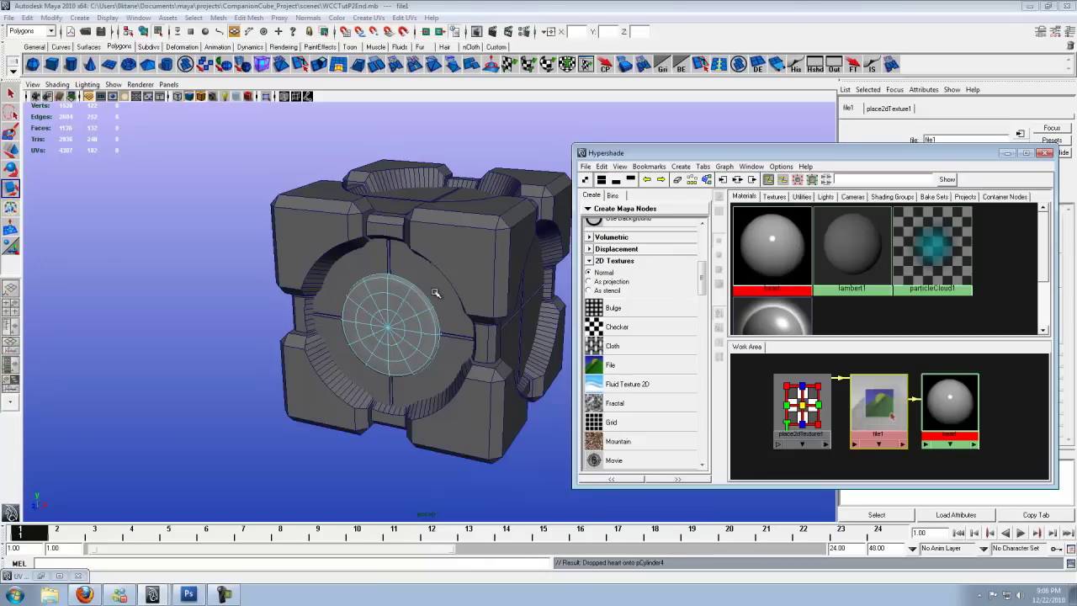
{"action": "left_click_drag", "start_coordinate": [389, 330], "coordinate": [413, 300], "text": "alt"}
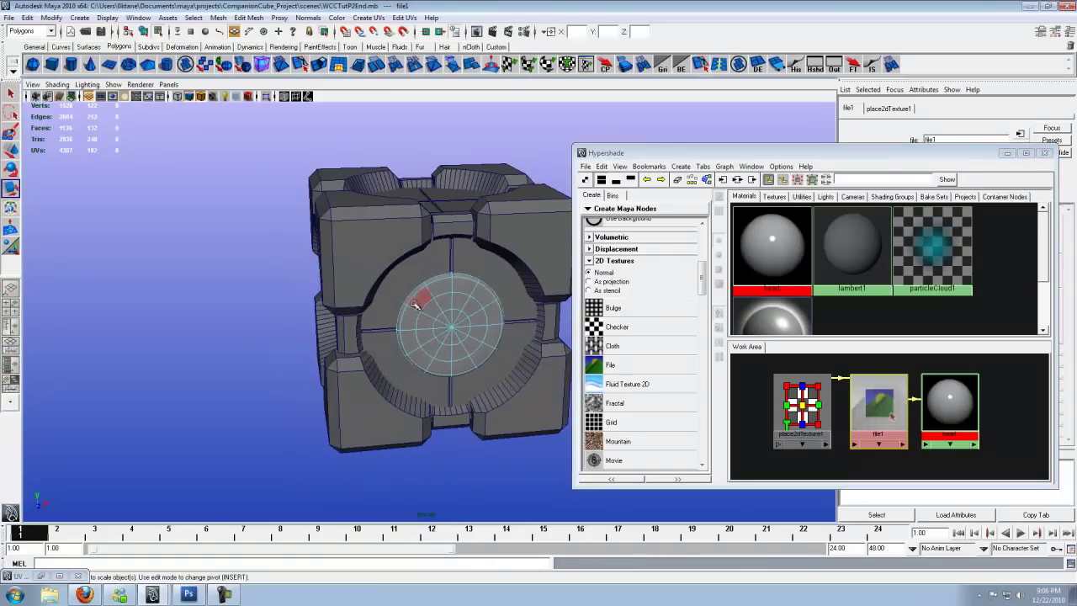
{"action": "key", "text": "F8"}
{"action": "left_click", "coordinate": [454, 324]}
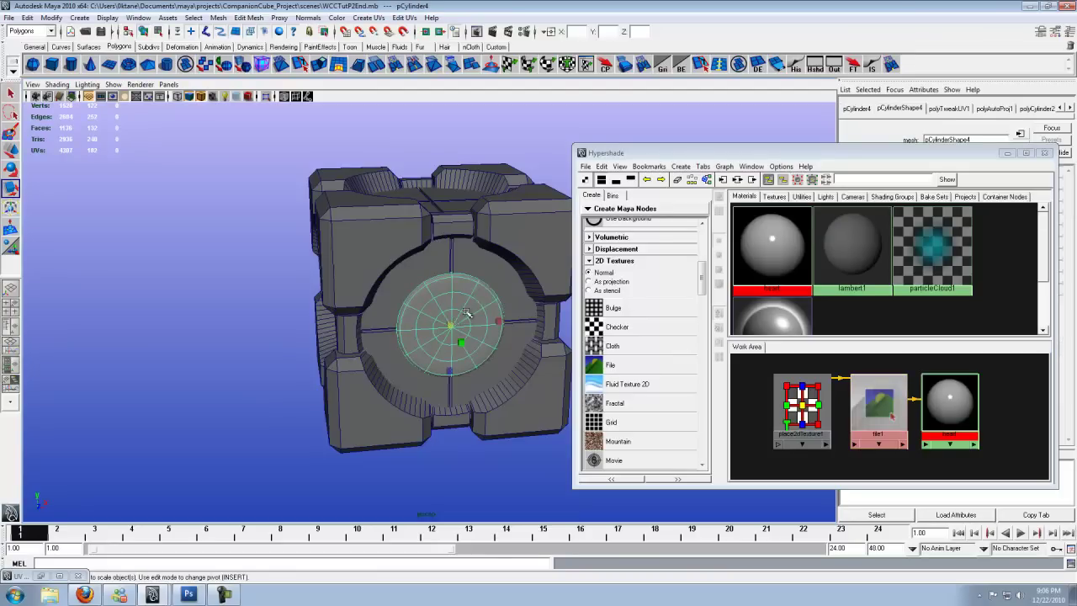
- Minimize Hypershade, switch to textured display (6) and turn off Wireframe on Shaded
{"action": "left_click", "coordinate": [1008, 154]}
{"action": "scroll", "coordinate": [512, 315], "scroll_direction": "up", "scroll_amount": 2}
{"action": "left_click_drag", "start_coordinate": [512, 316], "coordinate": [478, 305], "text": "alt"}
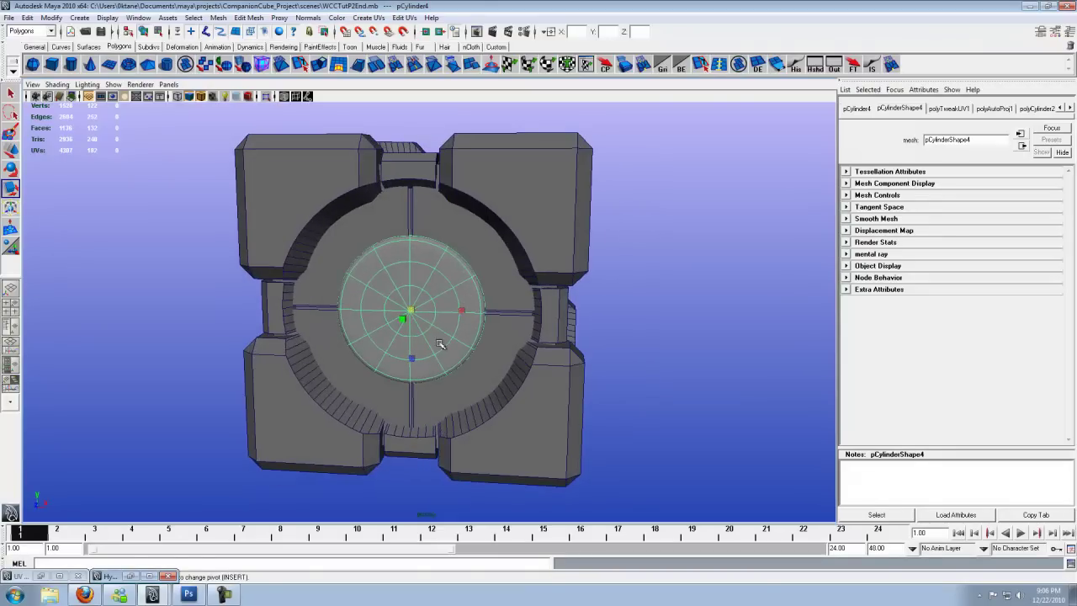
{"action": "key", "text": "6"}
{"action": "left_click", "coordinate": [659, 283]}
{"action": "left_click_drag", "start_coordinate": [659, 283], "coordinate": [503, 320], "text": "alt"}
{"action": "left_click", "coordinate": [502, 320]}
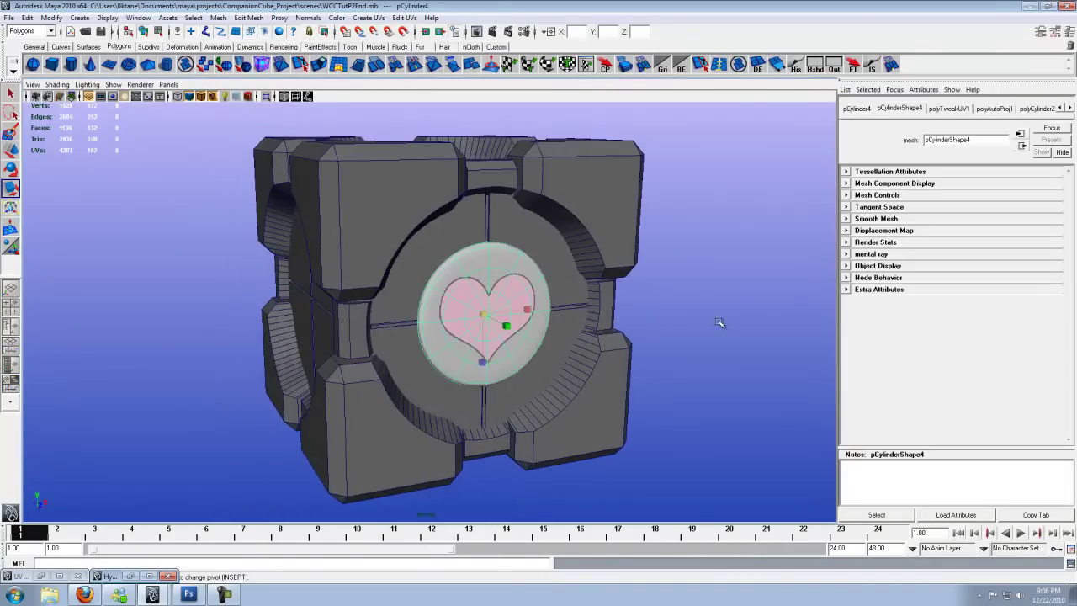
{"action": "left_click", "coordinate": [706, 309]}
{"action": "left_click_drag", "start_coordinate": [705, 309], "coordinate": [651, 311], "text": "alt"}
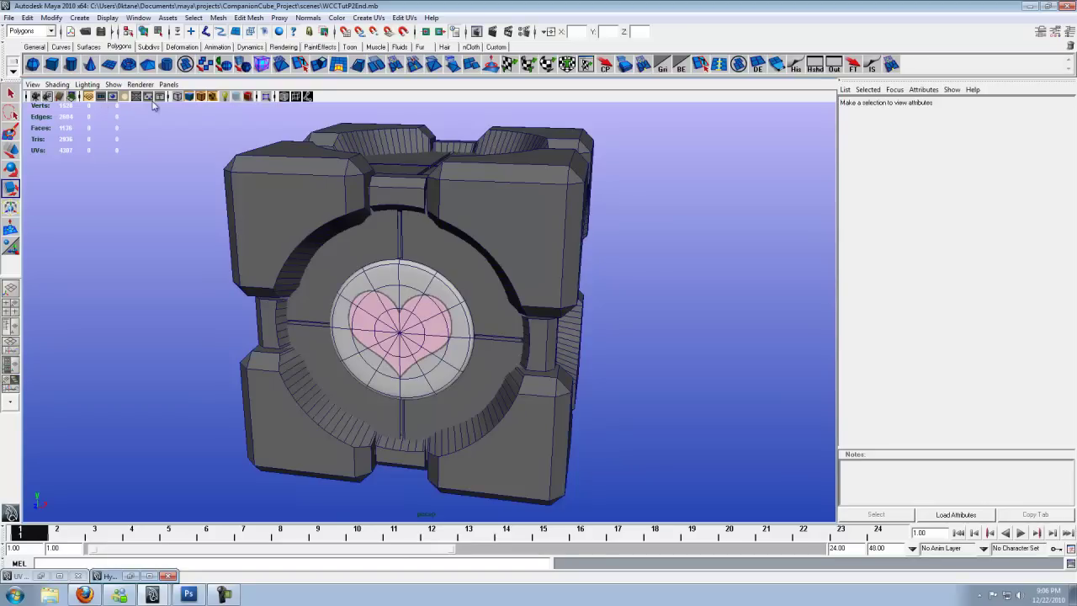
{"action": "left_click", "coordinate": [190, 97]}
{"action": "mouse_move", "coordinate": [168, 252]}
{"action": "left_mouse_down", "text": "alt"}
{"action": "mouse_move", "coordinate": [193, 258]}
{"action": "mouse_move", "coordinate": [155, 253]}
{"action": "mouse_move", "coordinate": [253, 247]}
{"action": "left_mouse_up", "text": "alt"}
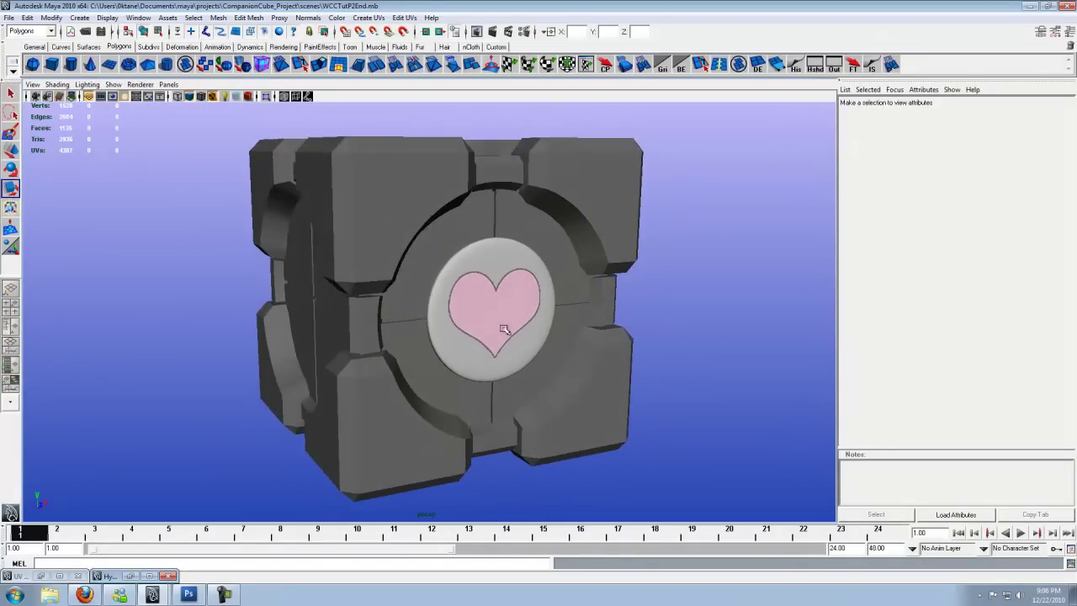
{"action": "left_click_drag", "start_coordinate": [505, 328], "coordinate": [630, 286], "text": "alt"}
- Select the heart disc and, in the side view, drag its pivot to the cube's centre
{"action": "left_click", "coordinate": [390, 345]}
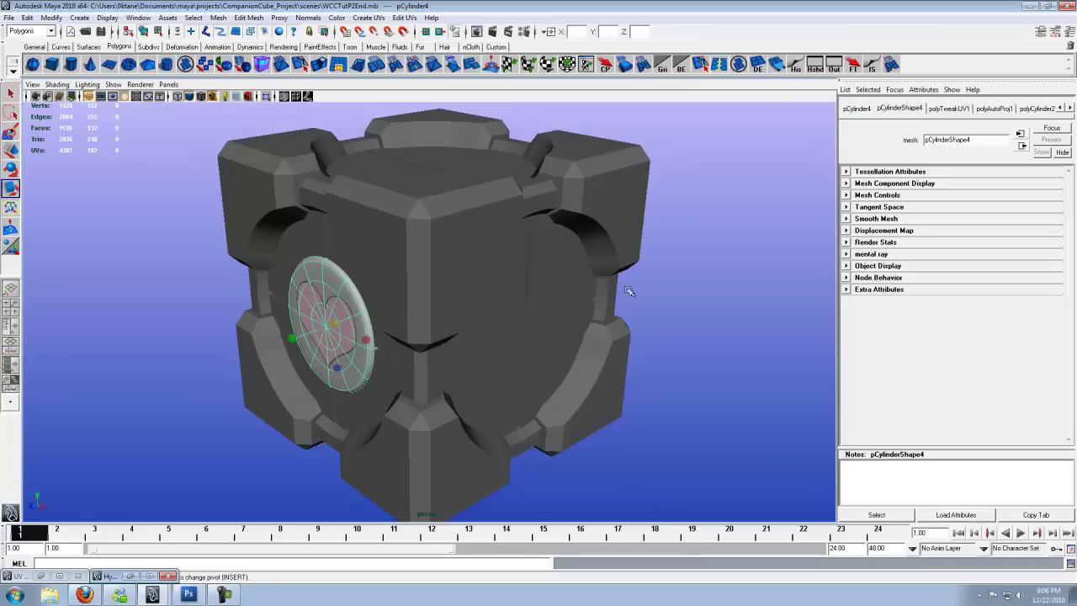
{"action": "left_click_drag", "start_coordinate": [345, 336], "coordinate": [579, 323], "text": "alt"}
{"action": "left_click_drag", "start_coordinate": [459, 344], "coordinate": [494, 315], "text": "alt"}
{"action": "key", "text": "space"}
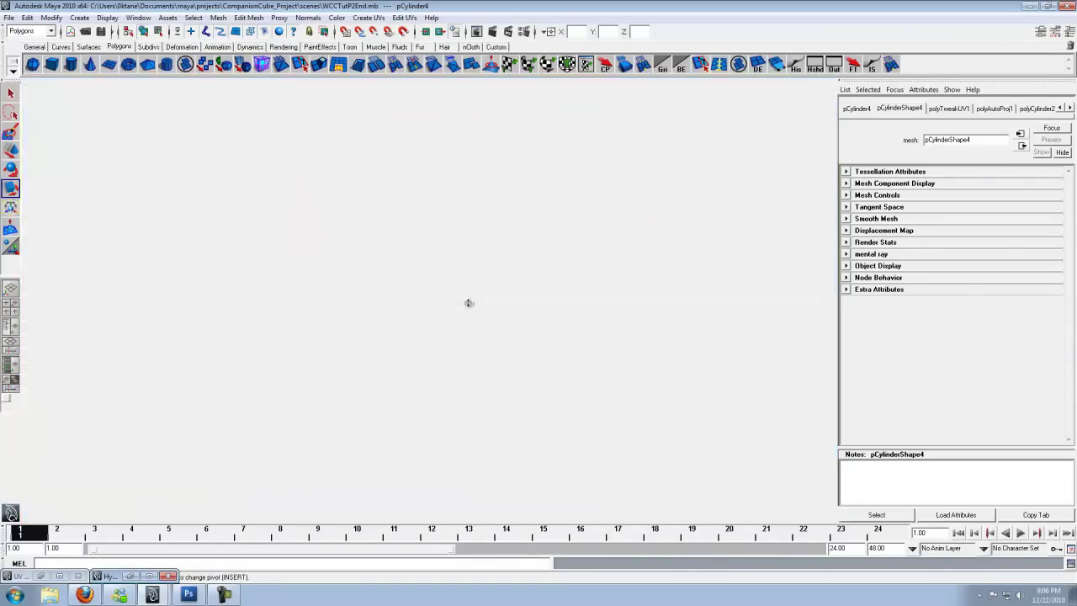
{"action": "key", "text": "space"}
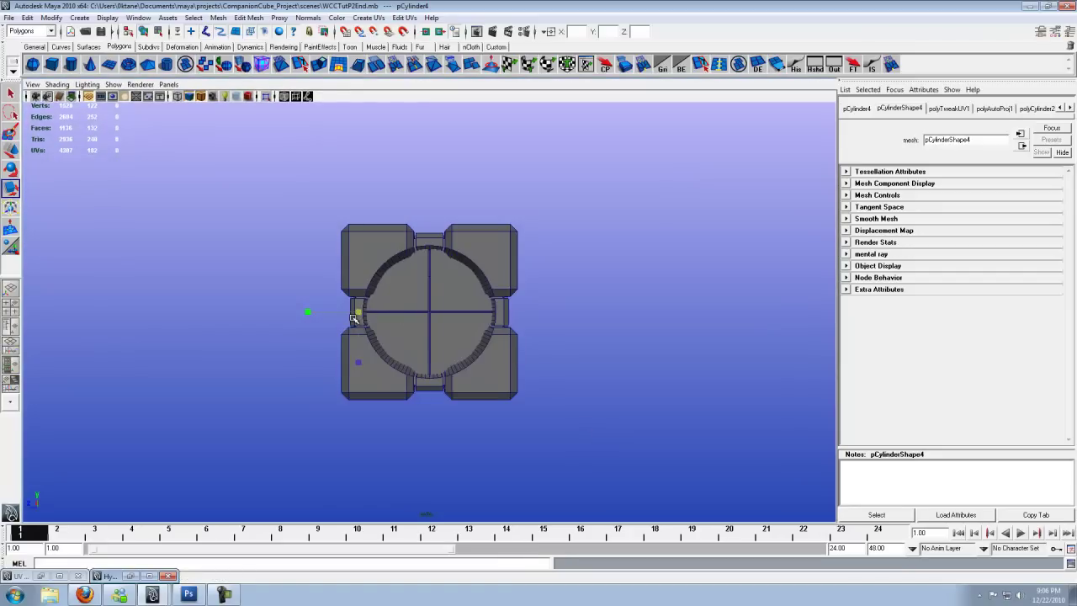
{"action": "key", "text": "Insert"}
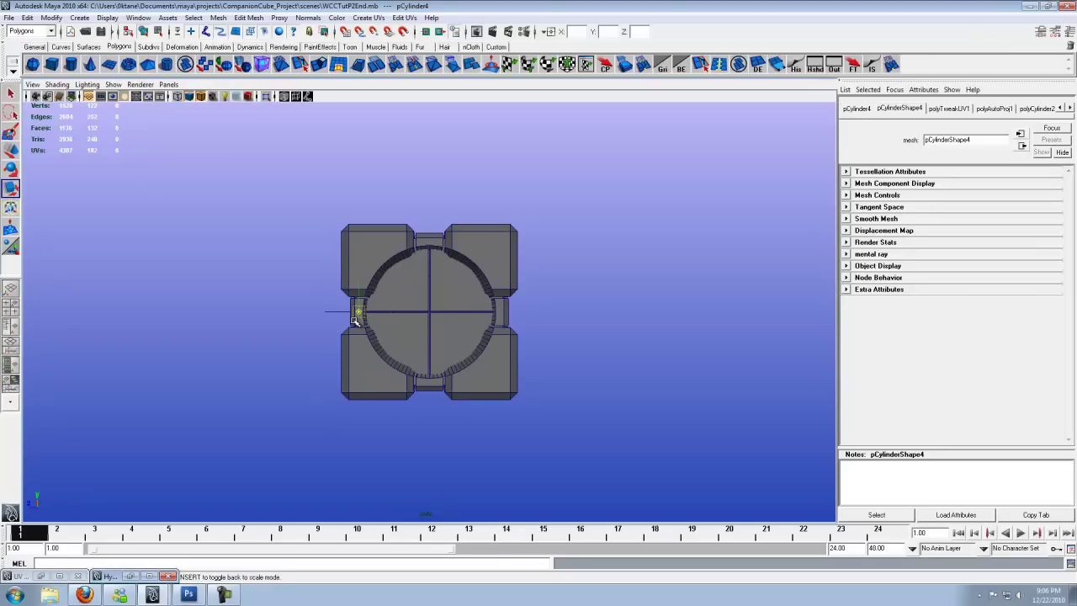
{"action": "left_click_drag", "start_coordinate": [358, 313], "coordinate": [430, 312]}
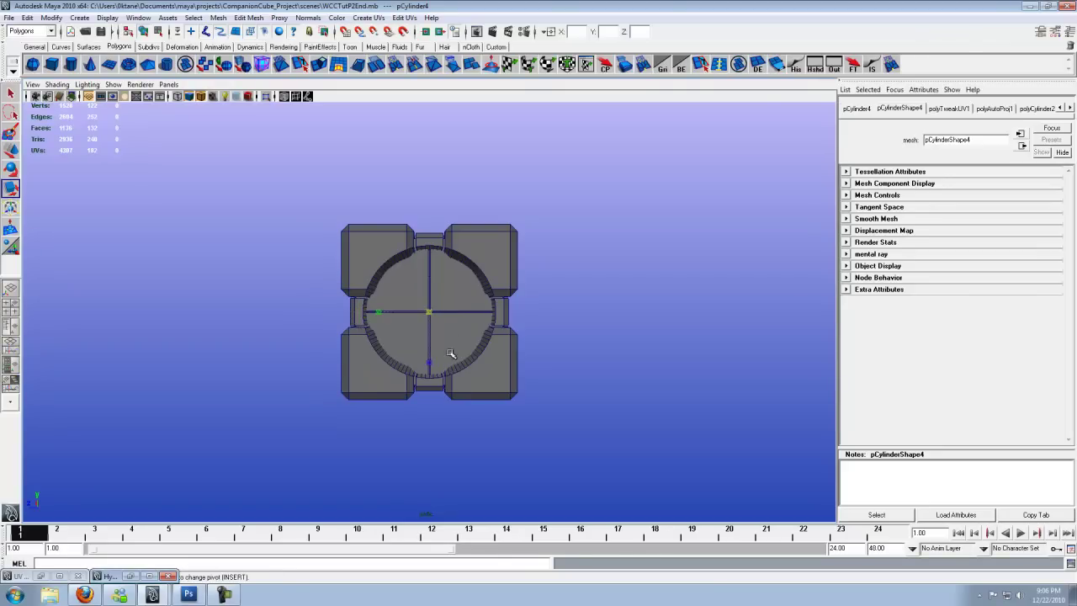
{"action": "key", "text": "space"}
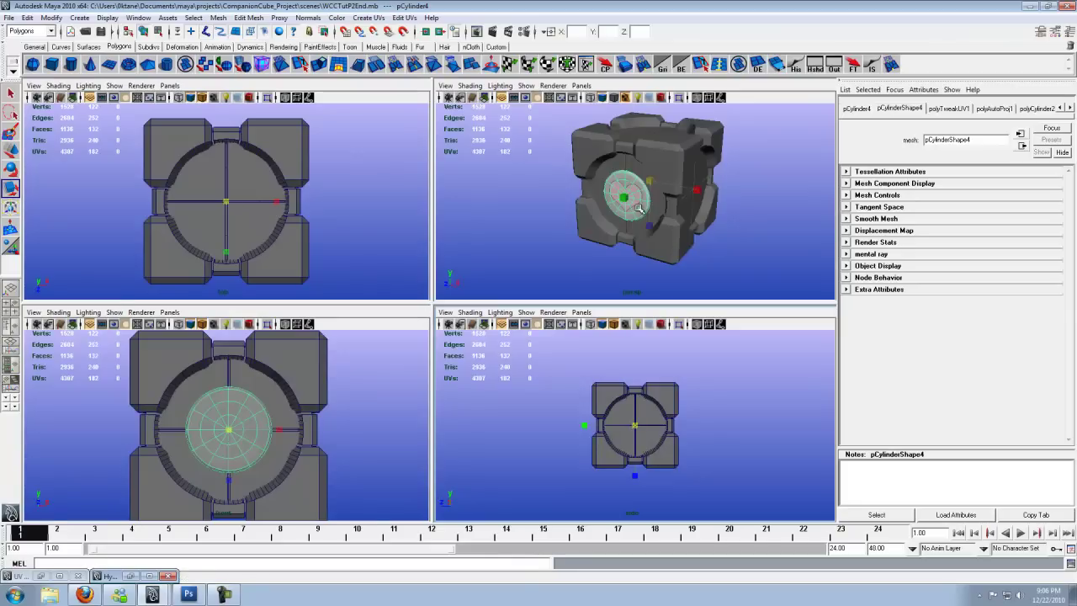
{"action": "key", "text": "space"}
{"action": "left_click_drag", "start_coordinate": [637, 174], "coordinate": [401, 375], "text": "alt"}
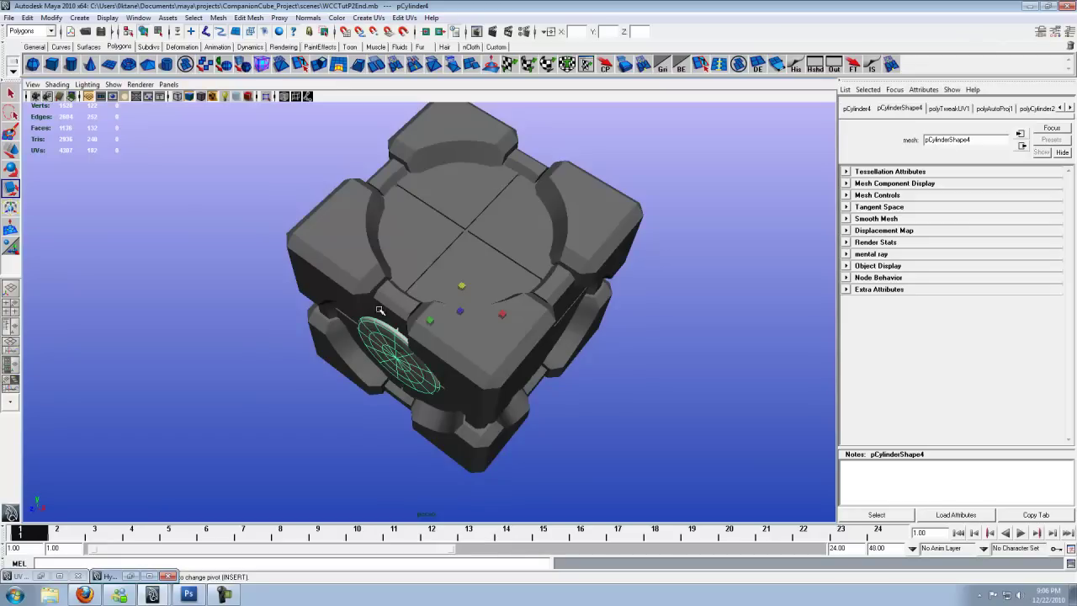
{"action": "left_click_drag", "start_coordinate": [343, 346], "coordinate": [535, 313], "text": "alt"}
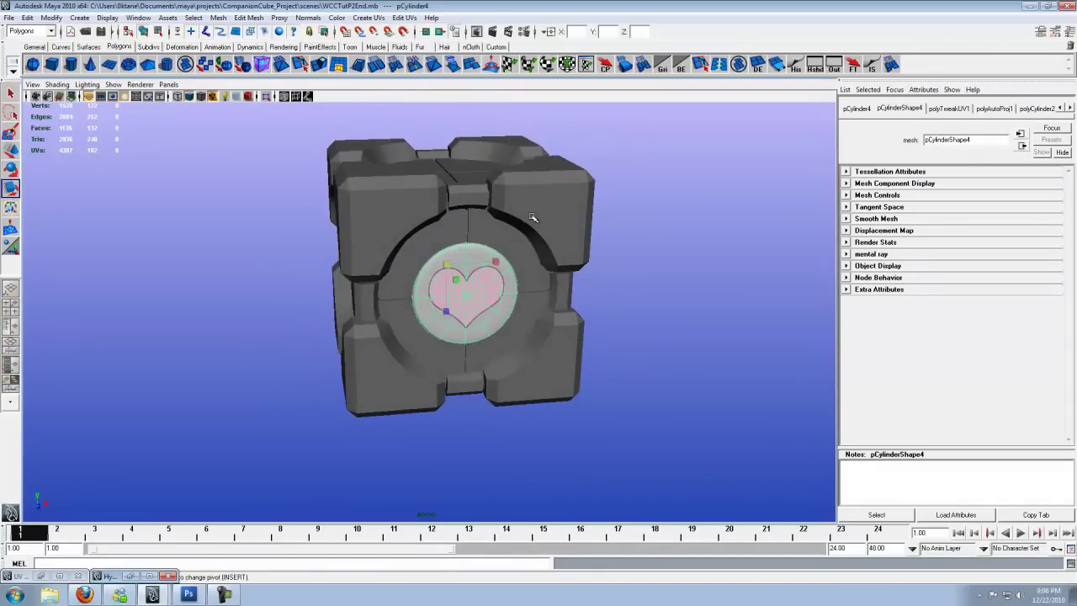
{"action": "left_click_drag", "start_coordinate": [438, 285], "coordinate": [404, 269], "text": "alt"}
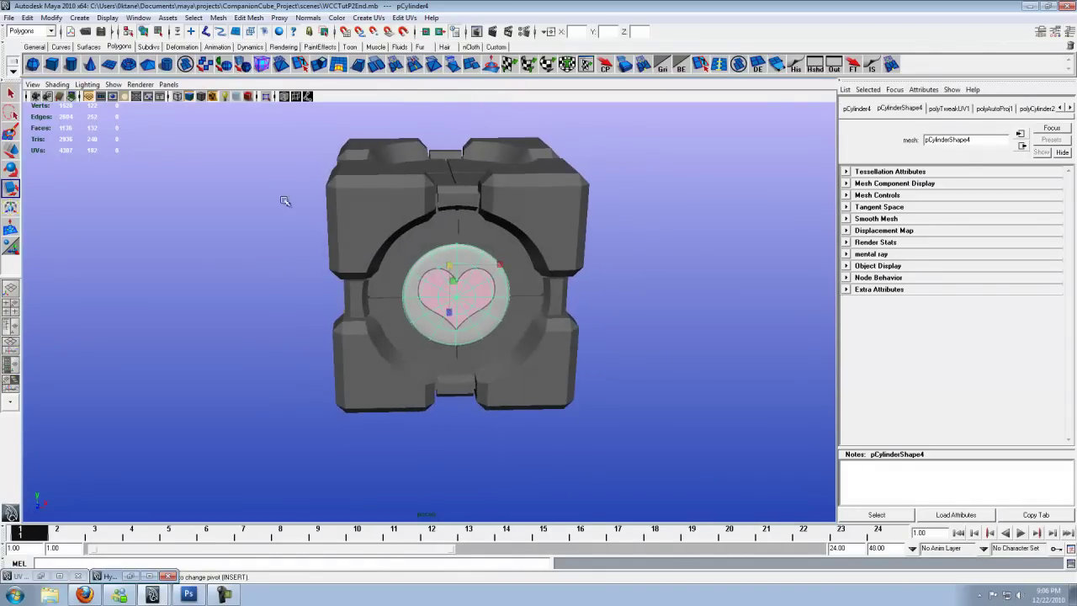
- Duplicate Special the heart disc with Rotate Y 90 and 3 copies
{"action": "left_click", "coordinate": [28, 17]}
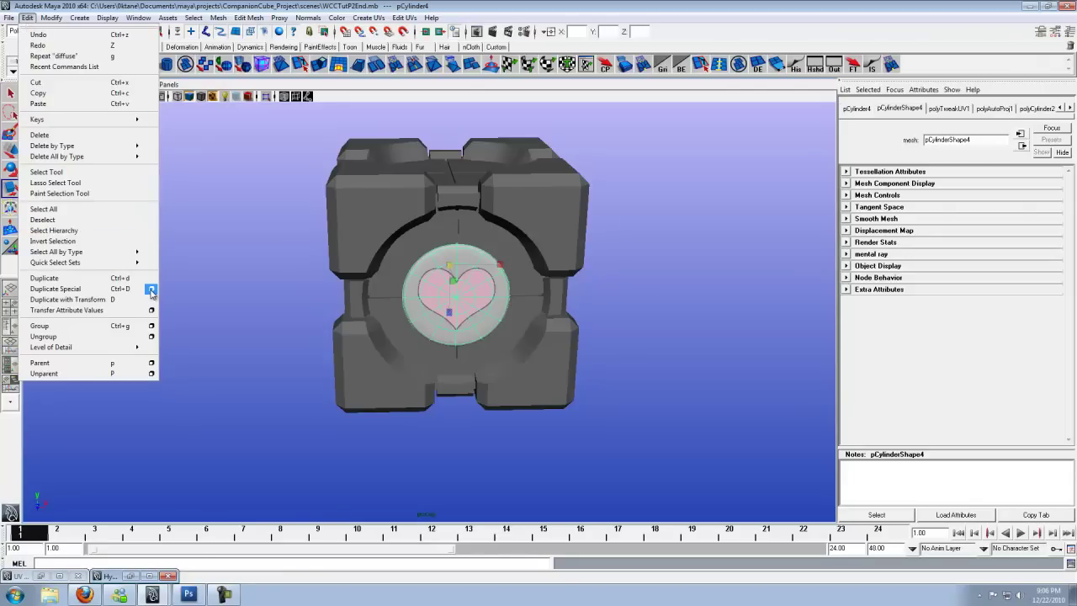
{"action": "left_click", "coordinate": [152, 289]}
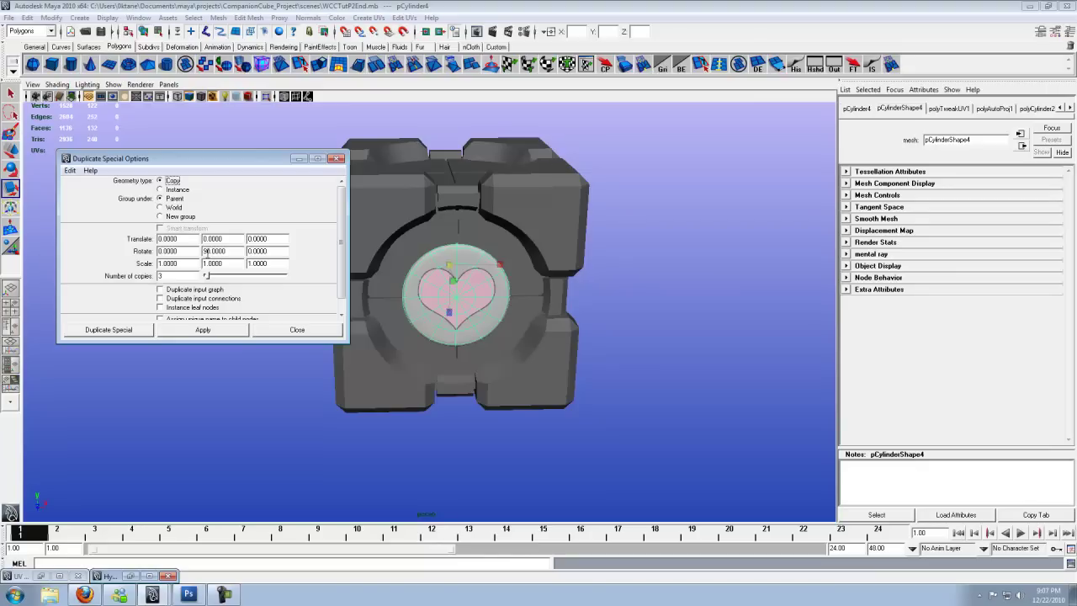
{"action": "scroll", "coordinate": [339, 252], "scroll_direction": "down", "scroll_amount": 1}
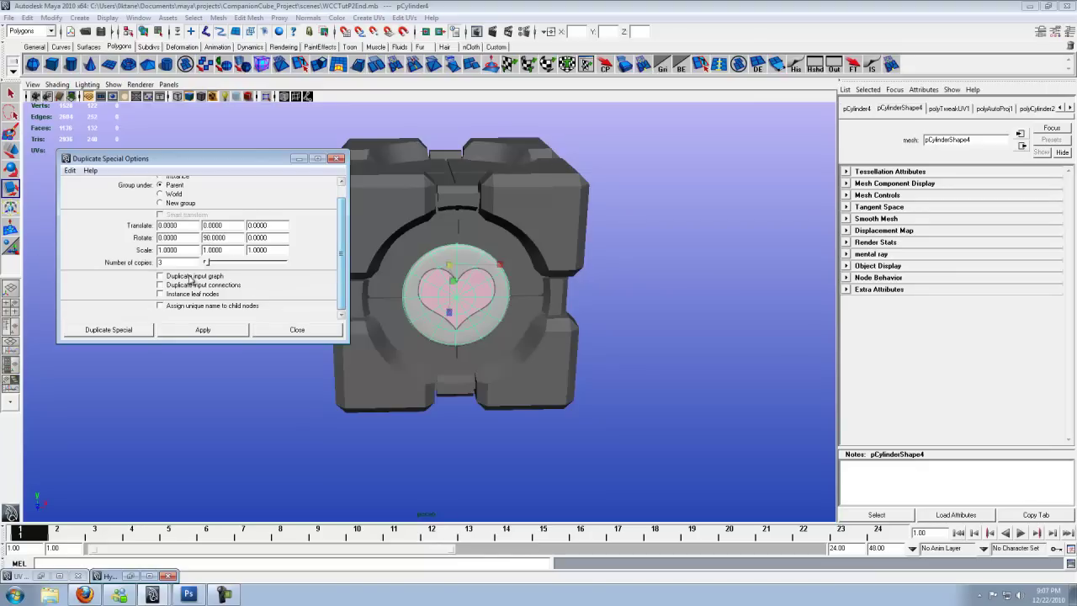
{"action": "left_click", "coordinate": [109, 330]}
{"action": "left_click_drag", "start_coordinate": [620, 288], "coordinate": [368, 288], "text": "alt"}
{"action": "left_click", "coordinate": [589, 292]}
{"action": "left_click", "coordinate": [468, 310]}
{"action": "left_click_drag", "start_coordinate": [467, 310], "coordinate": [509, 272], "text": "alt"}
- Select one side heart disc and group it twice with Ctrl+G
{"action": "left_click", "coordinate": [527, 308]}
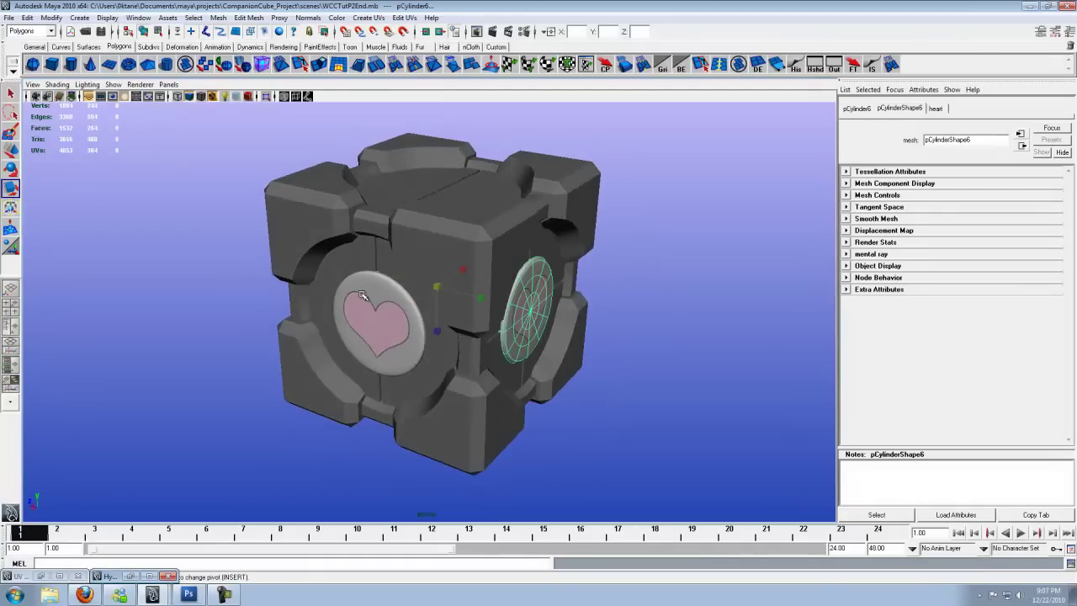
{"action": "left_click_drag", "start_coordinate": [364, 296], "coordinate": [544, 292], "text": "alt"}
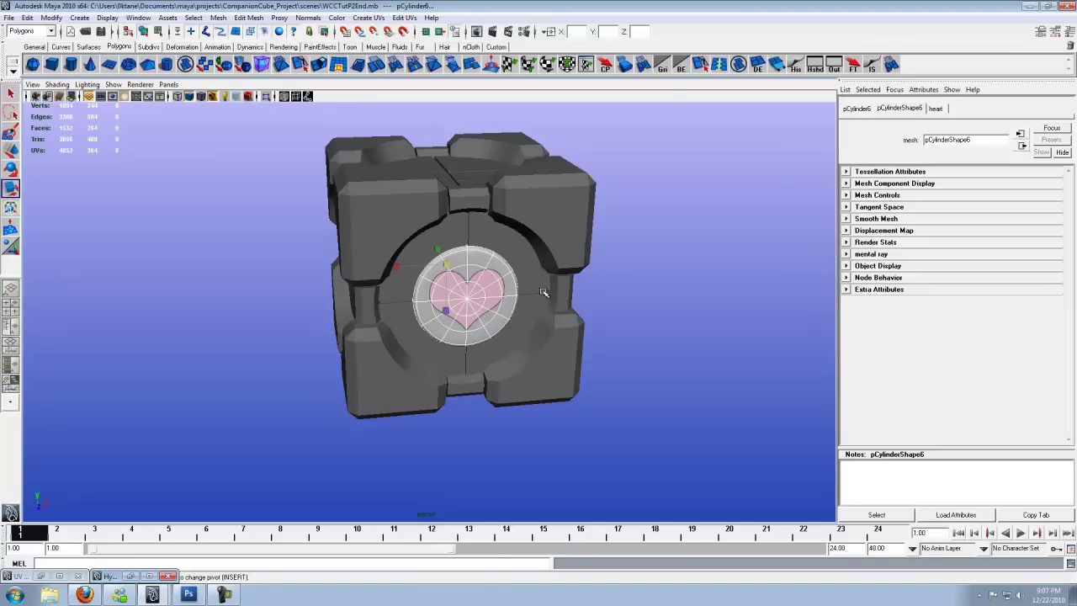
{"action": "key", "text": "ctrl+g"}
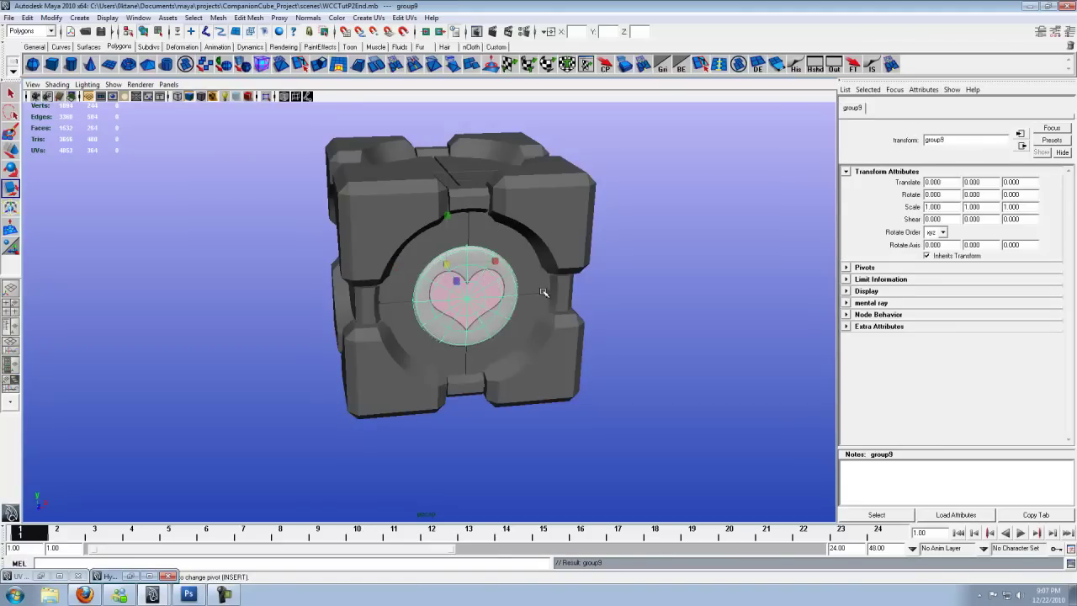
{"action": "key", "text": "ctrl+g"}
- Set the disc group's Rotate X to -90 so the heart lies on the cube's top
{"action": "key", "text": "e"}
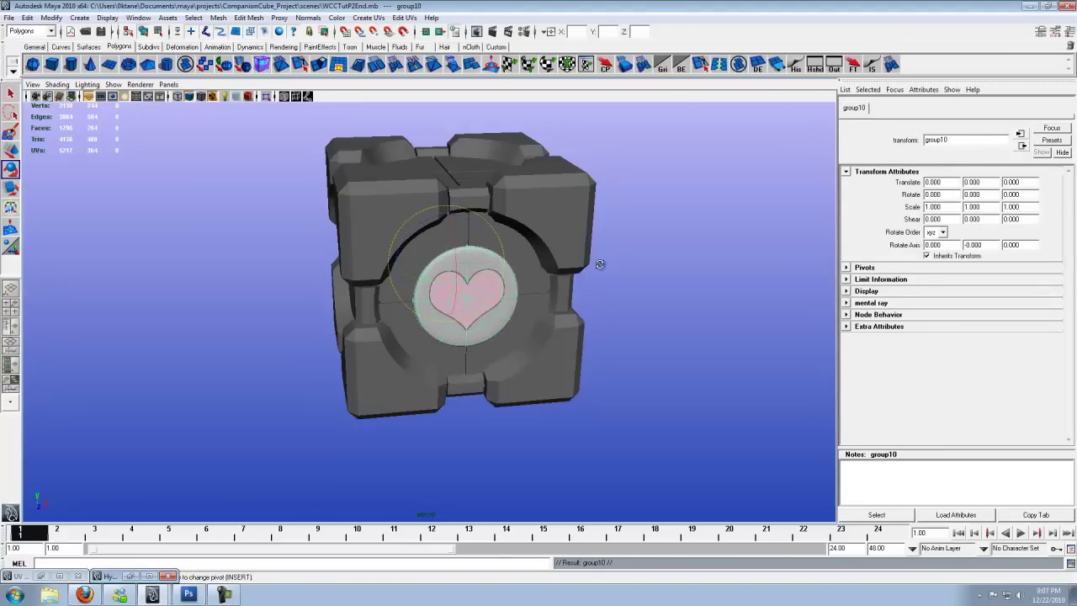
{"action": "left_click_drag", "start_coordinate": [600, 263], "coordinate": [505, 303], "text": "alt"}
{"action": "left_click", "coordinate": [1069, 32]}
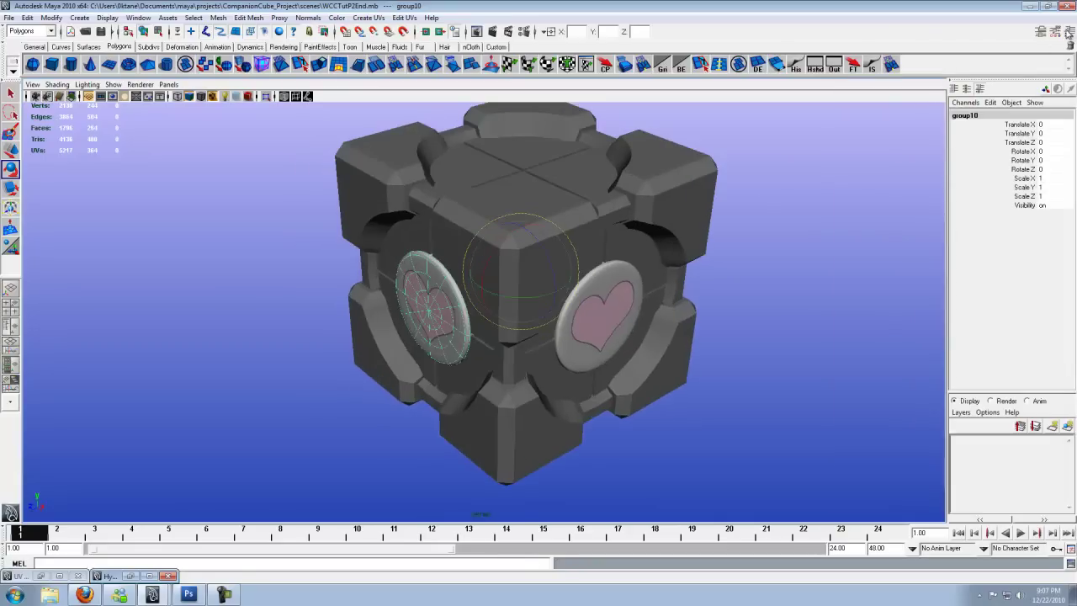
{"action": "left_click_drag", "start_coordinate": [487, 266], "coordinate": [553, 238]}
{"action": "double_click", "coordinate": [1050, 152]}
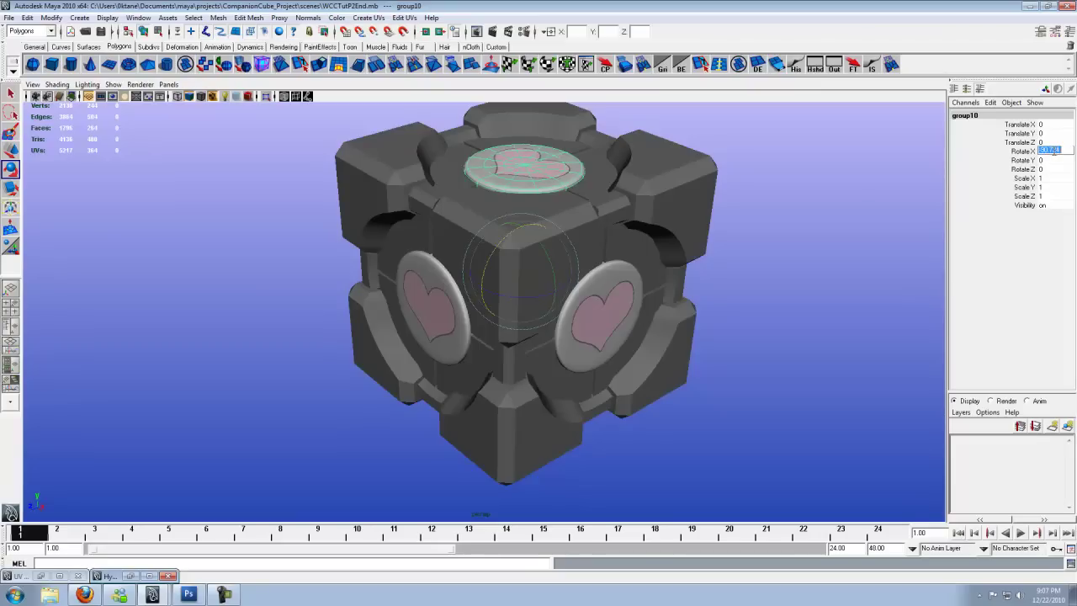
{"action": "type", "text": "-90"}
{"action": "key", "text": "Return"}
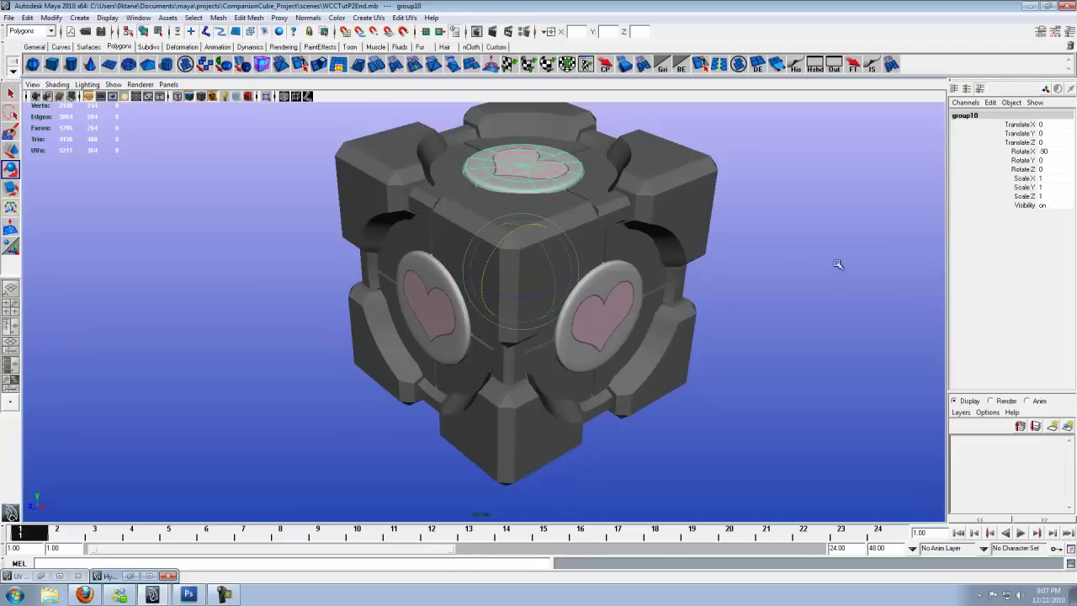
{"action": "left_click", "coordinate": [741, 308]}
{"action": "left_click_drag", "start_coordinate": [740, 308], "coordinate": [582, 347], "text": "alt"}
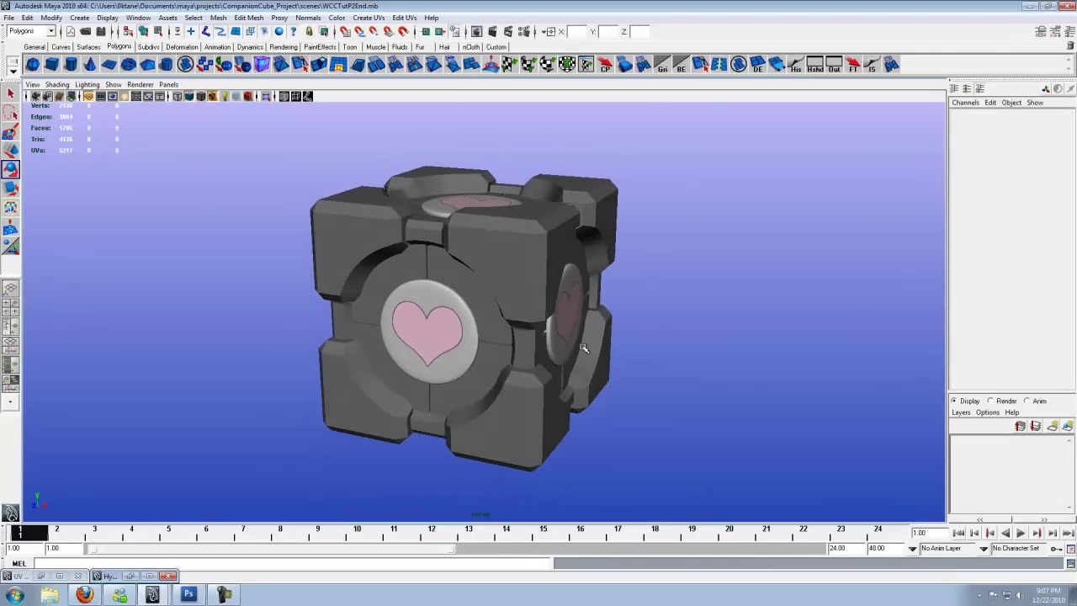